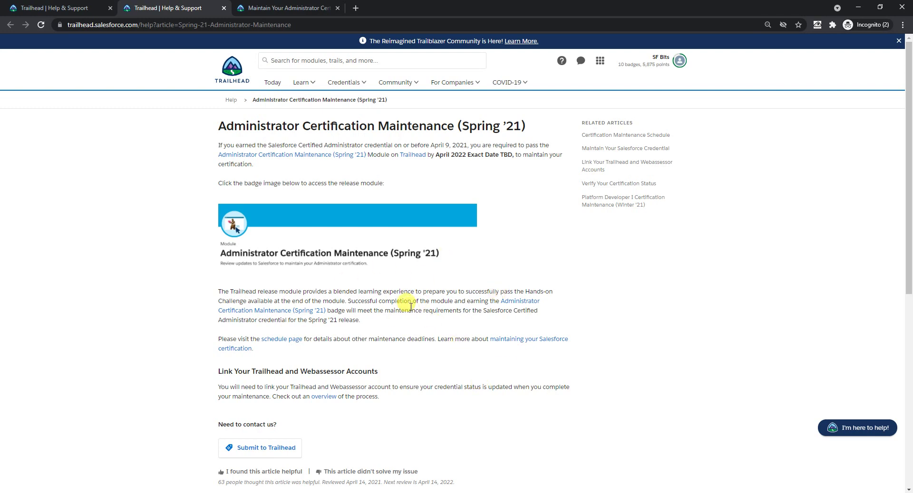
Switch to the Maintain Your Administrator Certification for Spring '21 unit and read its learning objectives
scroll(328, 332, down, 5)
scroll(324, 319, up, 5)
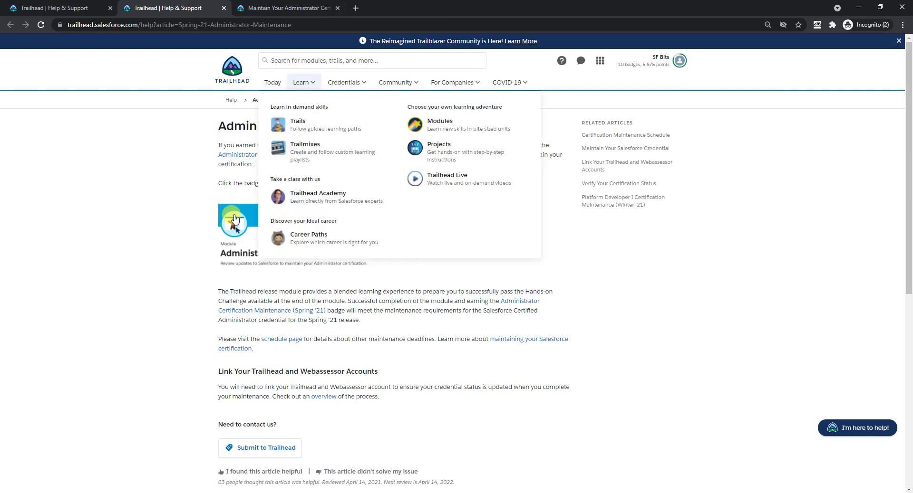
click(280, 8)
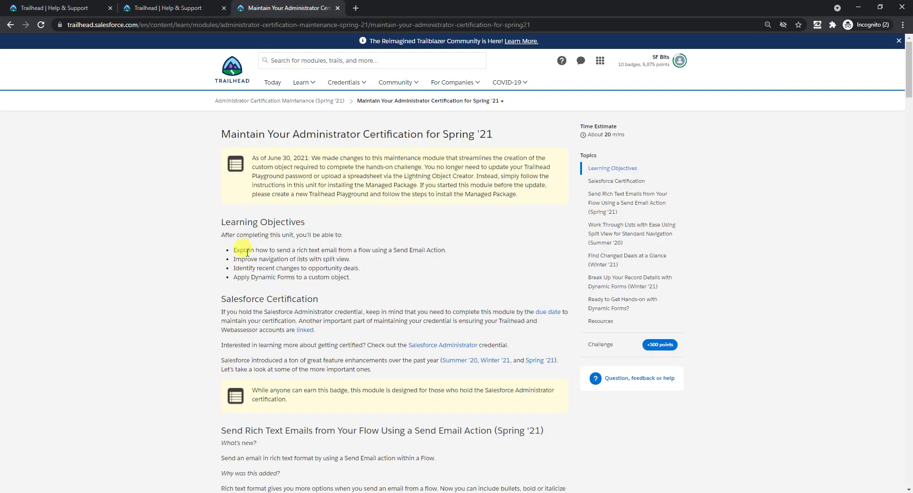
drag(252, 250, 316, 277)
click(316, 277)
drag(273, 247, 345, 248)
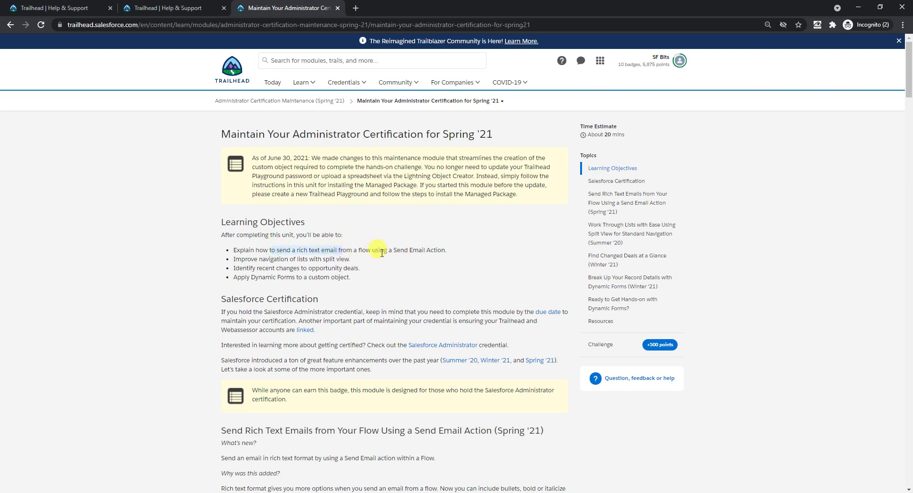
drag(257, 259, 333, 261)
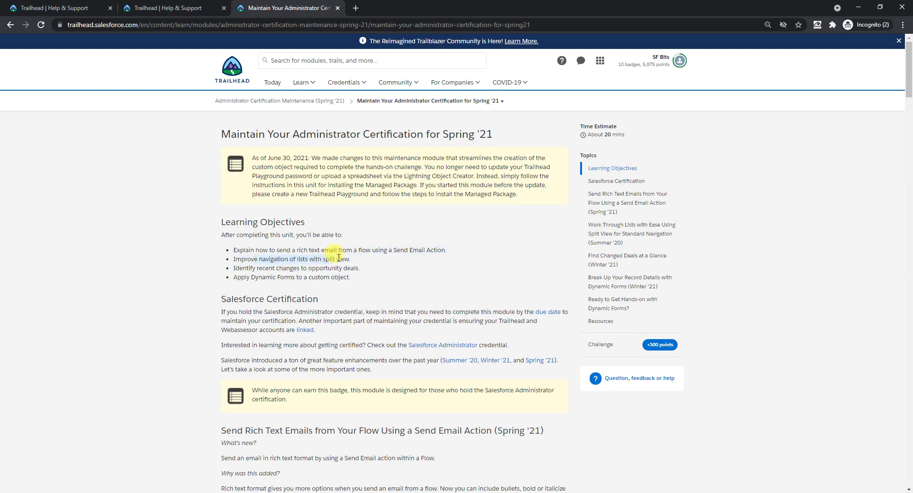
drag(289, 269, 353, 268)
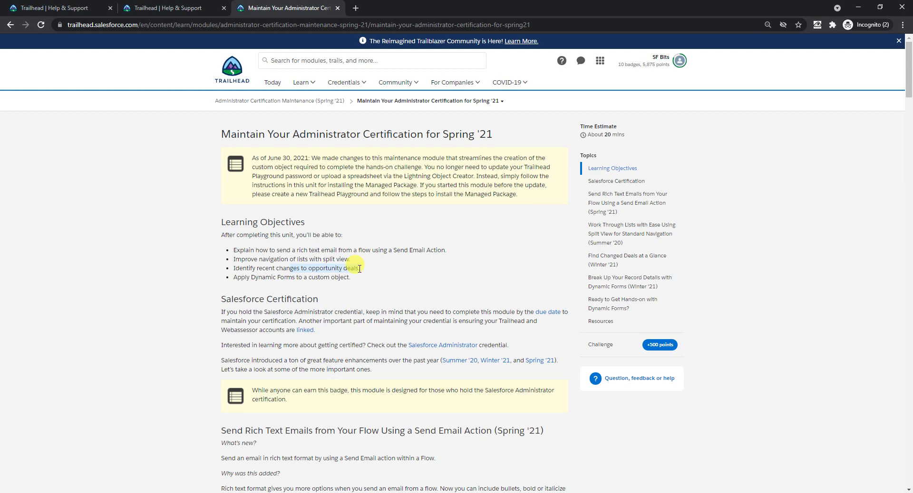
triple_click(314, 277)
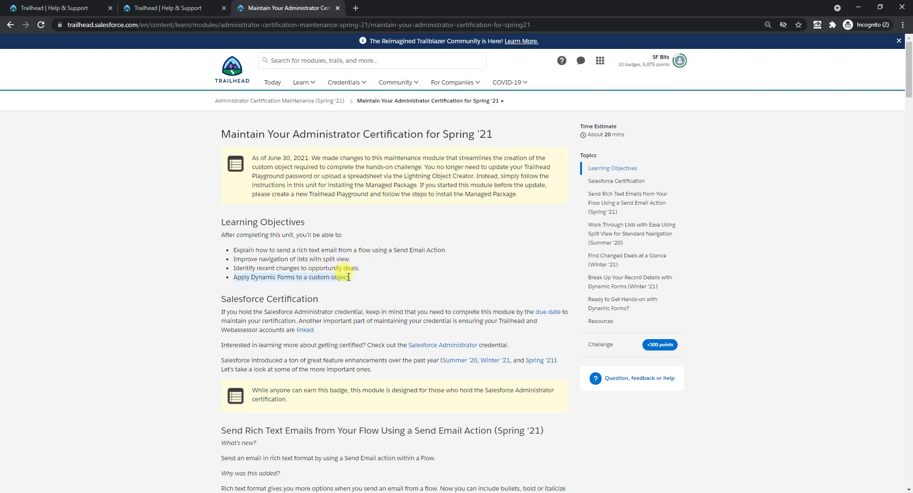
Read the section on sending rich text emails from a flow using a Send Email action
scroll(348, 277, down, 5)
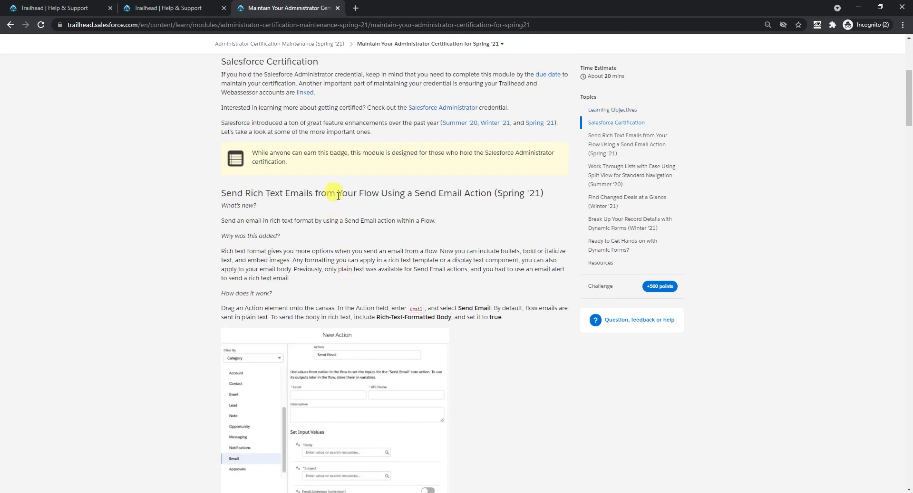
triple_click(338, 196)
scroll(373, 212, down, 4)
scroll(367, 226, up, 3)
scroll(367, 225, down, 3)
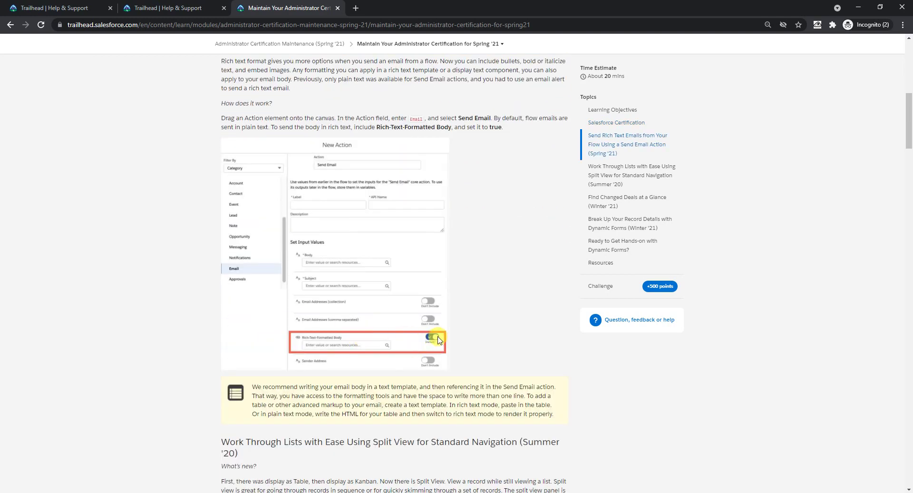
scroll(436, 335, up, 3)
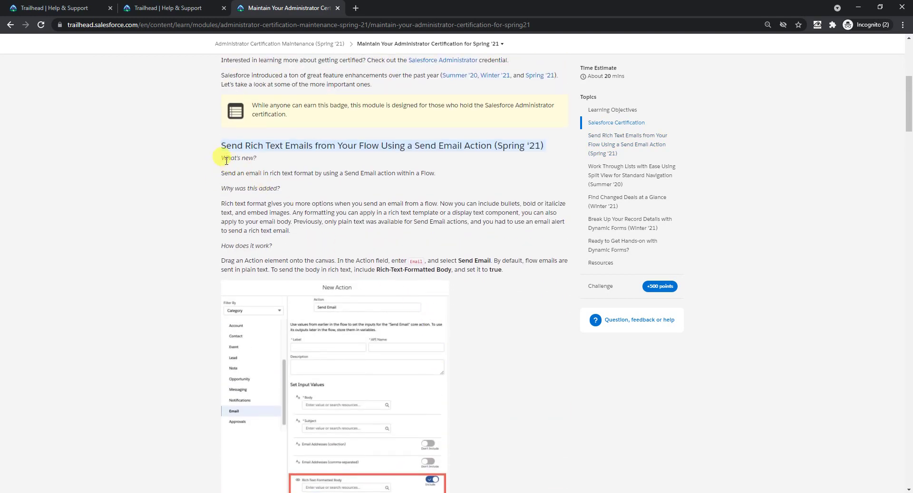
drag(226, 159, 518, 281)
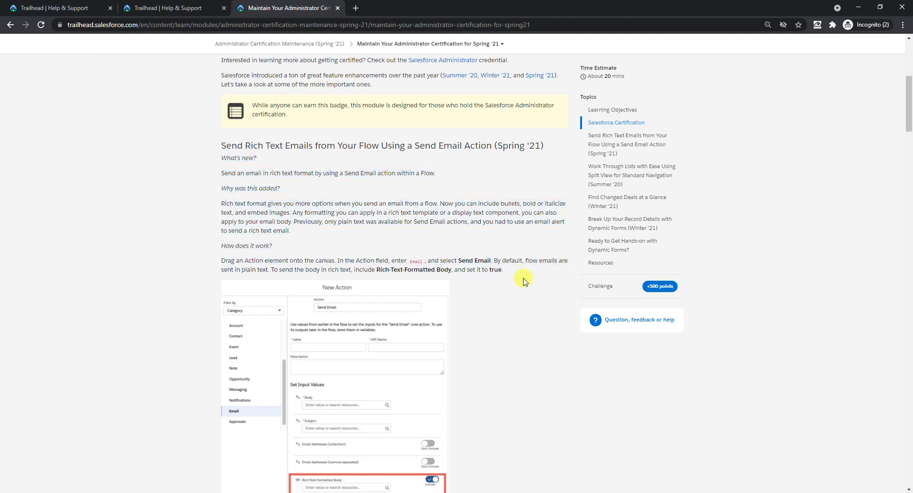
scroll(515, 280, down, 7)
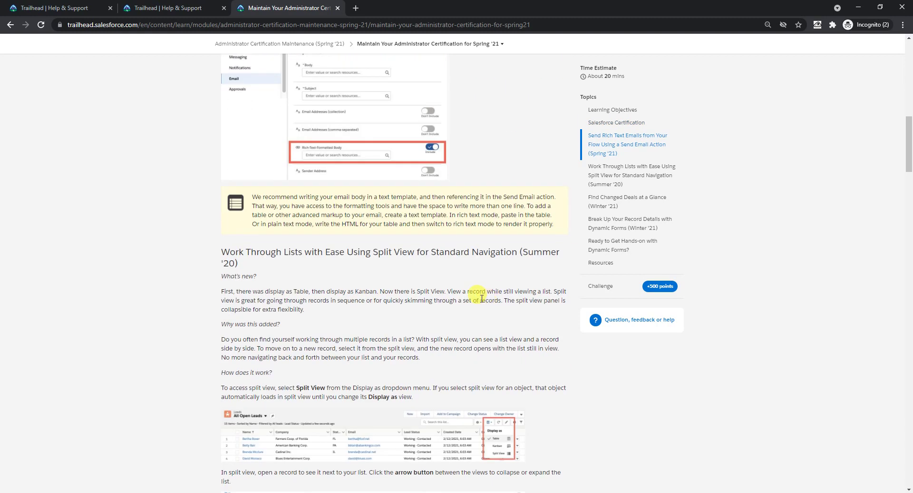
Read the sections on split view for standard navigation and on finding changed deals at a glance
scroll(295, 285, down, 2)
drag(383, 156, 421, 176)
click(420, 178)
scroll(427, 214, down, 2)
scroll(492, 279, down, 3)
scroll(409, 299, down, 4)
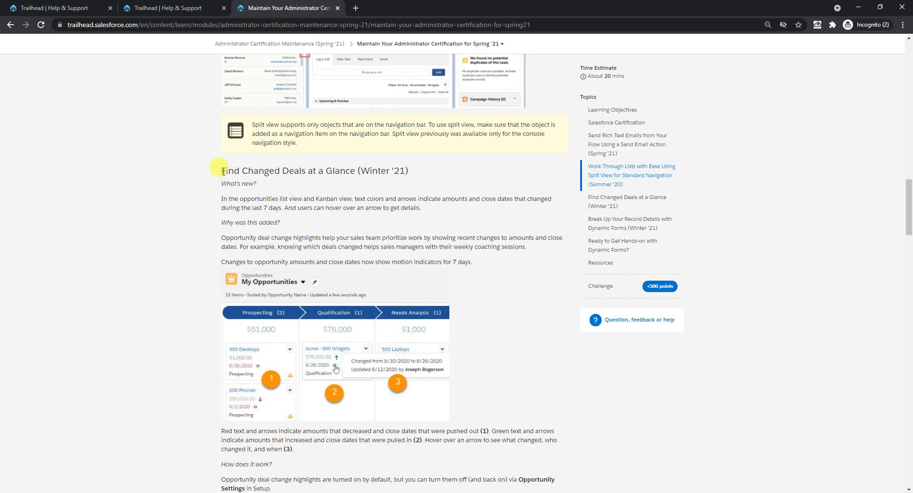
drag(224, 171, 399, 179)
click(390, 232)
scroll(391, 233, down, 3)
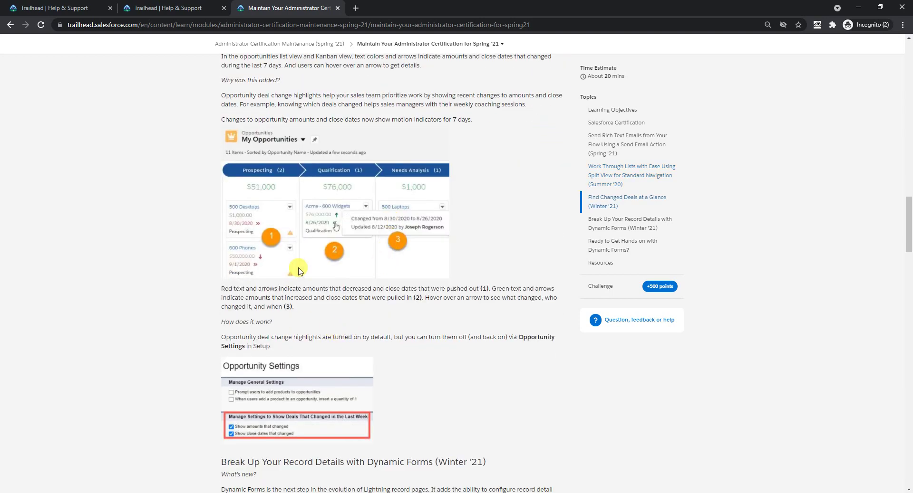
Read the section on breaking up record details with Dynamic Forms
scroll(339, 303, down, 6)
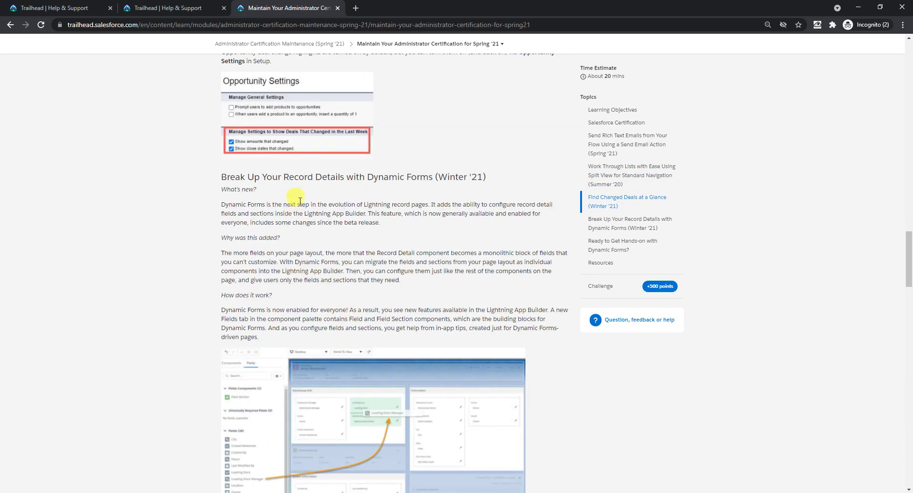
triple_click(372, 176)
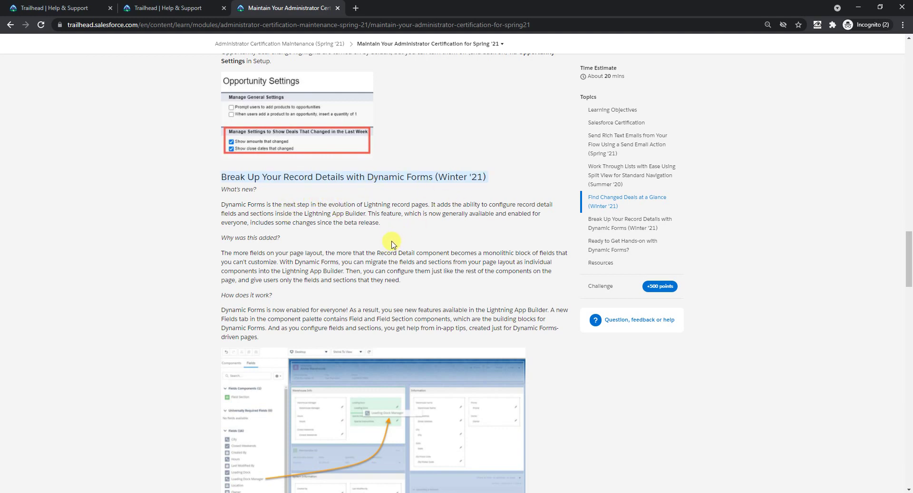
scroll(393, 245, down, 2)
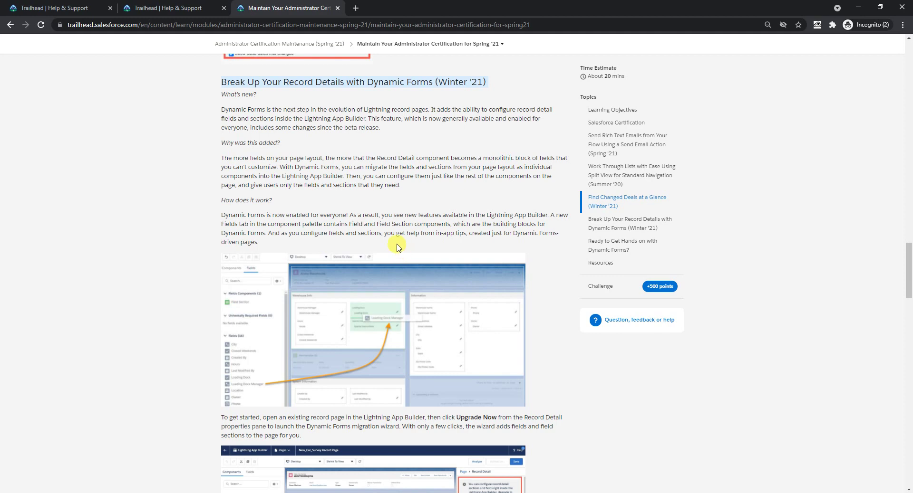
scroll(401, 251, down, 1)
scroll(397, 249, up, 1)
scroll(384, 261, down, 10)
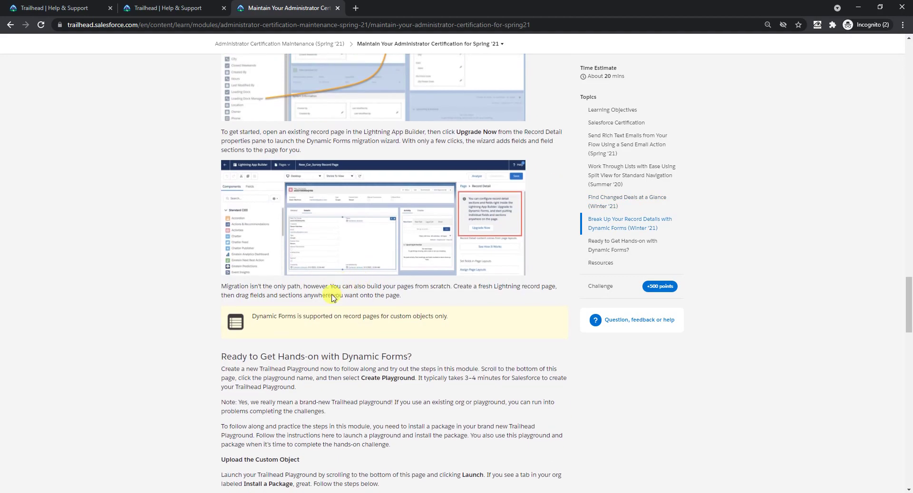
Look through the hands-on instructions for installing the package and upgrading the New Car Surveys record page to Dynamic Forms
scroll(336, 295, down, 3)
drag(284, 205, 334, 202)
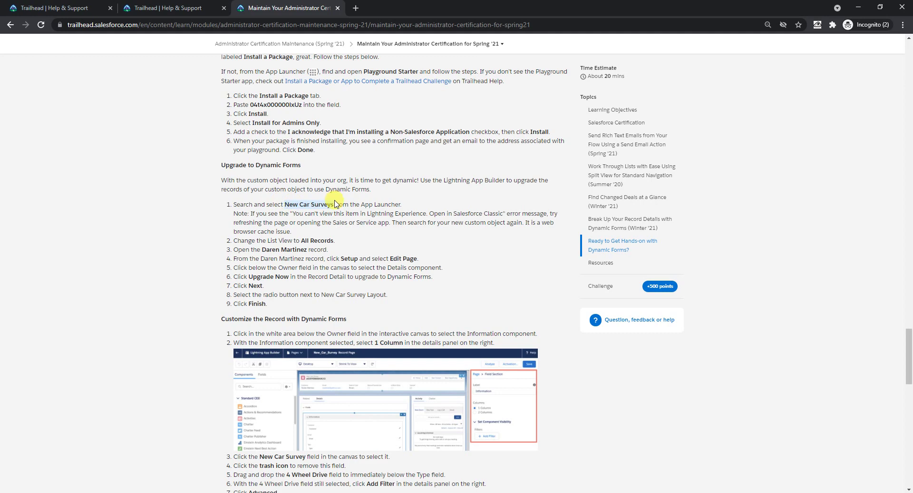
scroll(333, 241, up, 3)
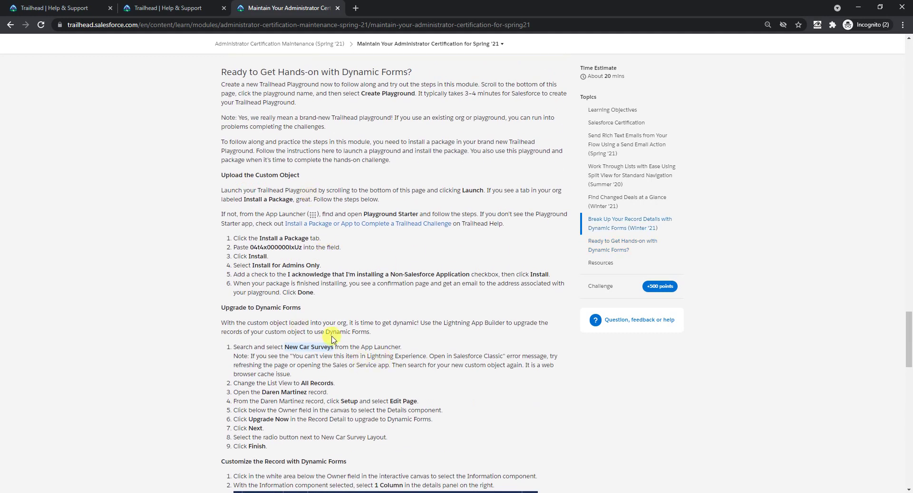
scroll(323, 332, down, 1)
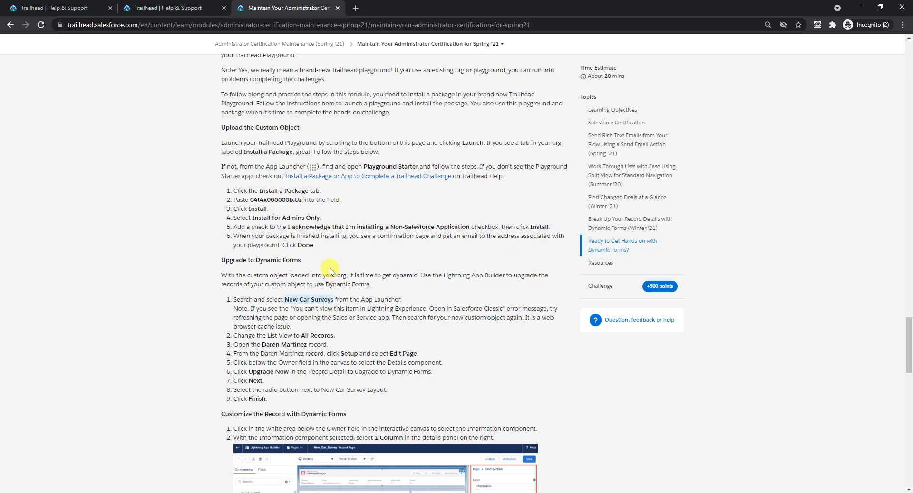
scroll(336, 260, down, 2)
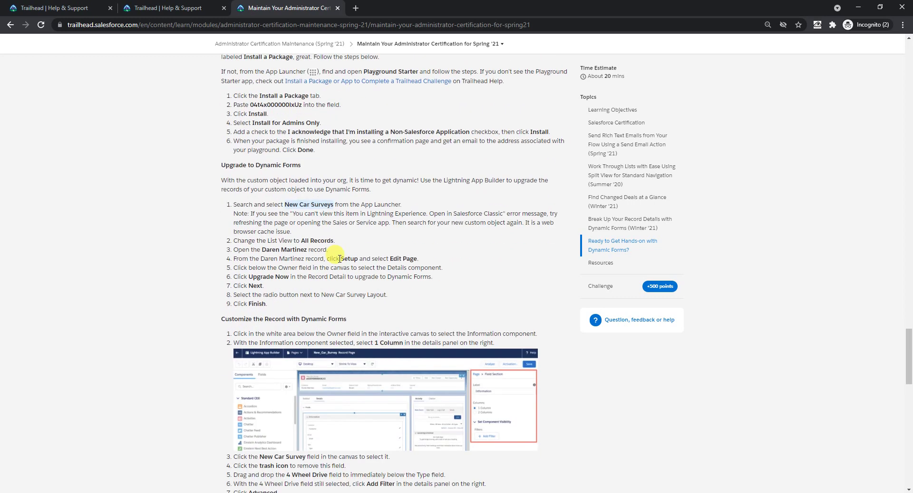
scroll(340, 259, down, 3)
scroll(333, 250, up, 2)
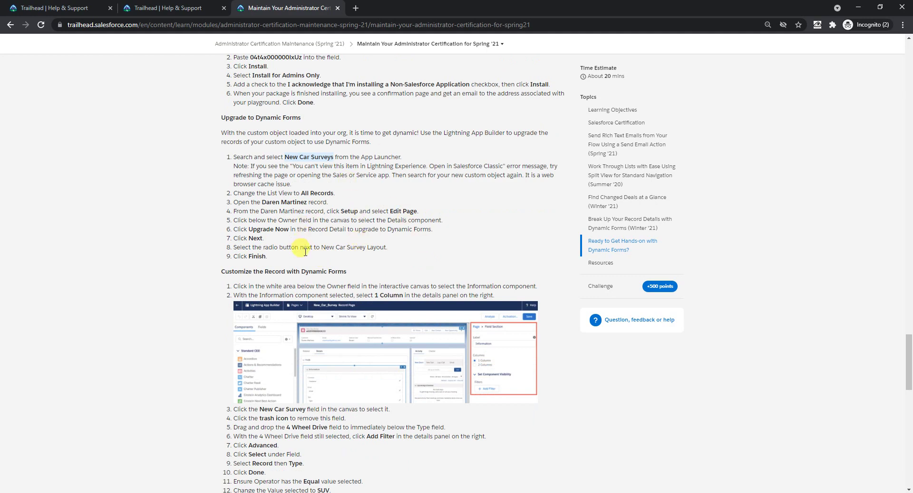
scroll(302, 252, down, 1)
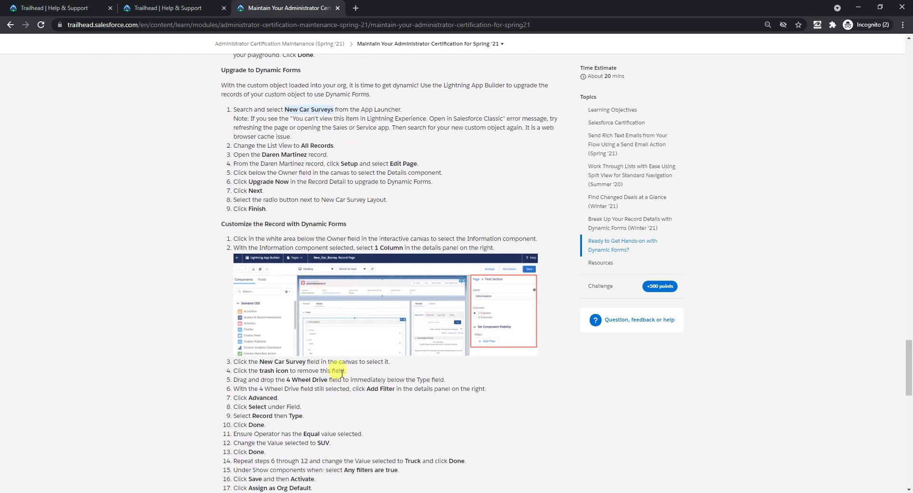
scroll(339, 371, down, 3)
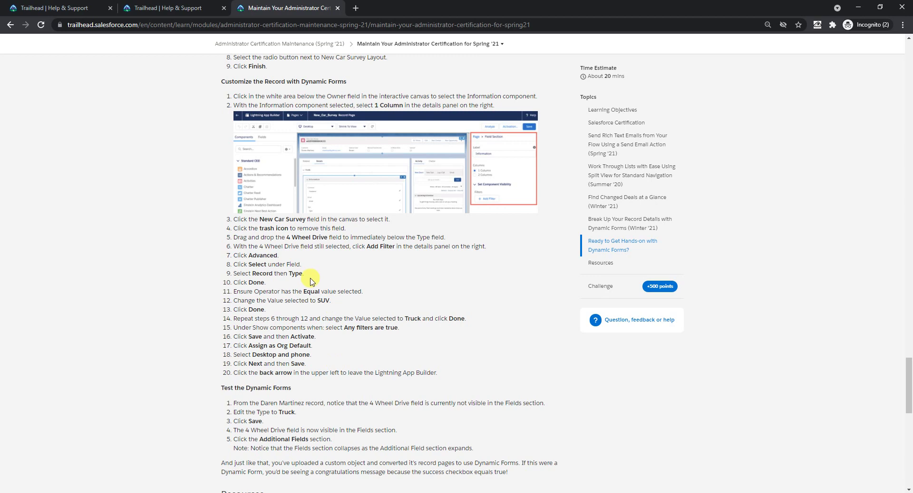
Look at the hands-on challenge's requirements for the Laptop Warranty custom object
scroll(312, 281, down, 4)
scroll(312, 285, down, 5)
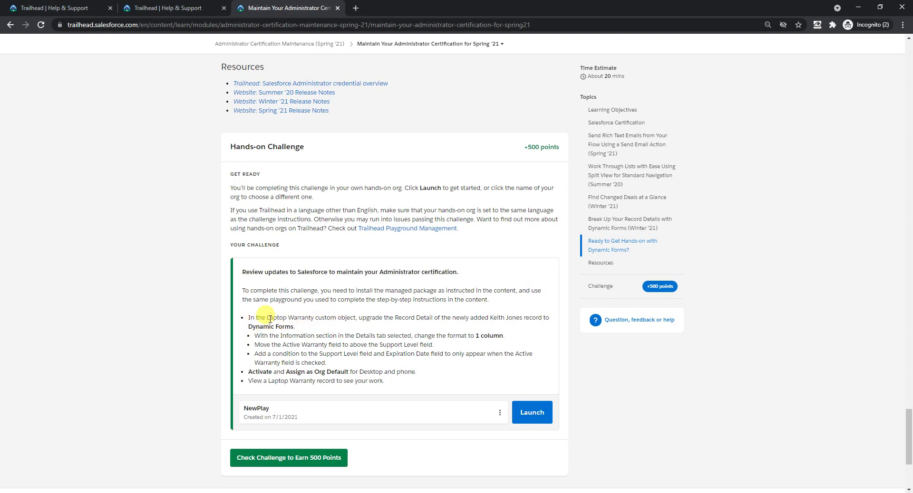
drag(266, 320, 314, 319)
click(314, 318)
Review the practice steps under Upgrade to Dynamic Forms and Customize the Record with Dynamic Forms
scroll(354, 330, up, 1)
scroll(354, 330, up, 15)
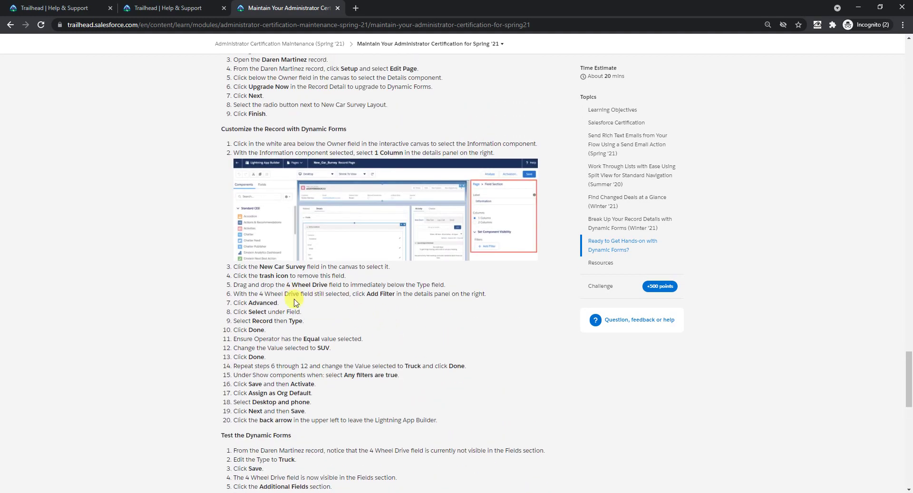
scroll(356, 228, up, 1)
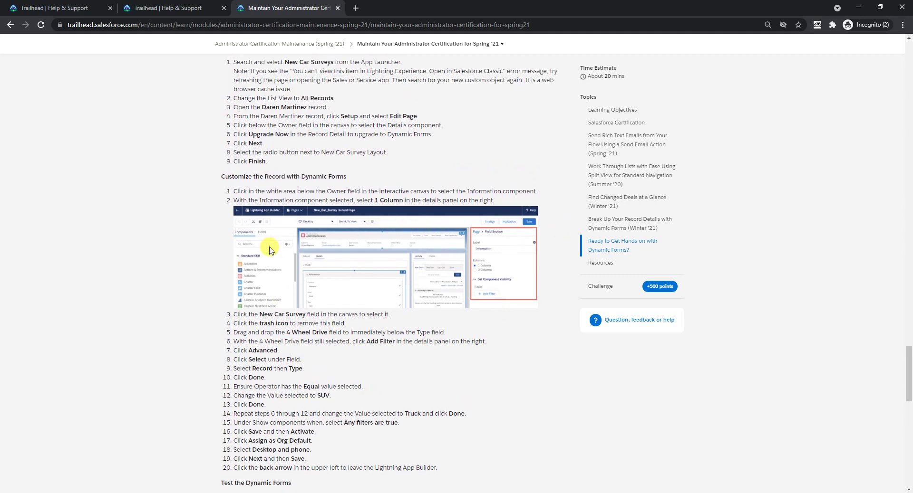
scroll(255, 137, up, 2)
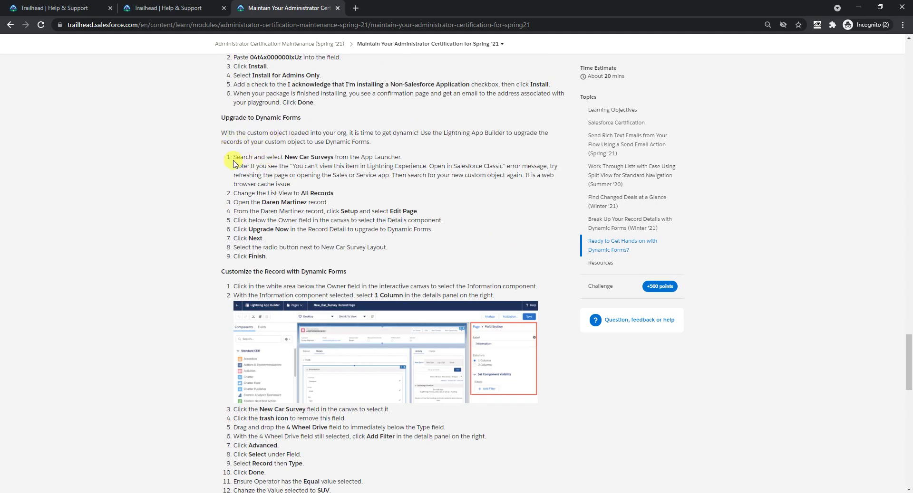
drag(228, 159, 446, 328)
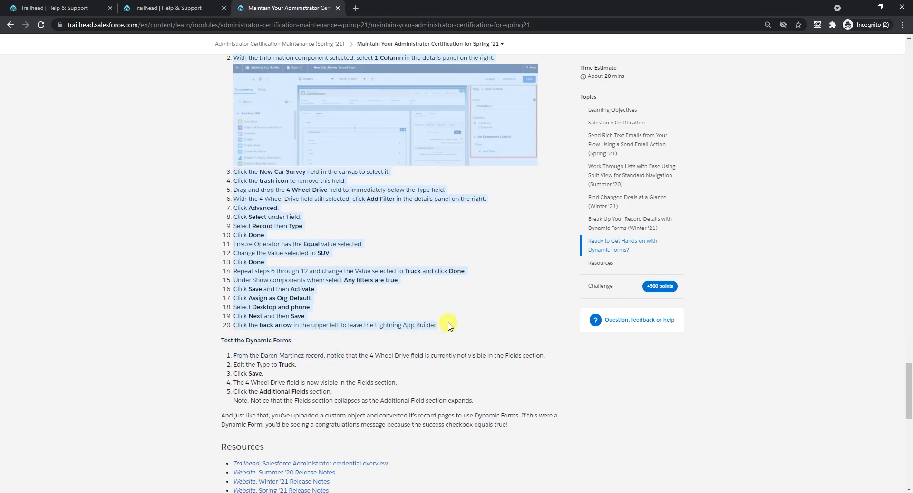
scroll(426, 318, up, 4)
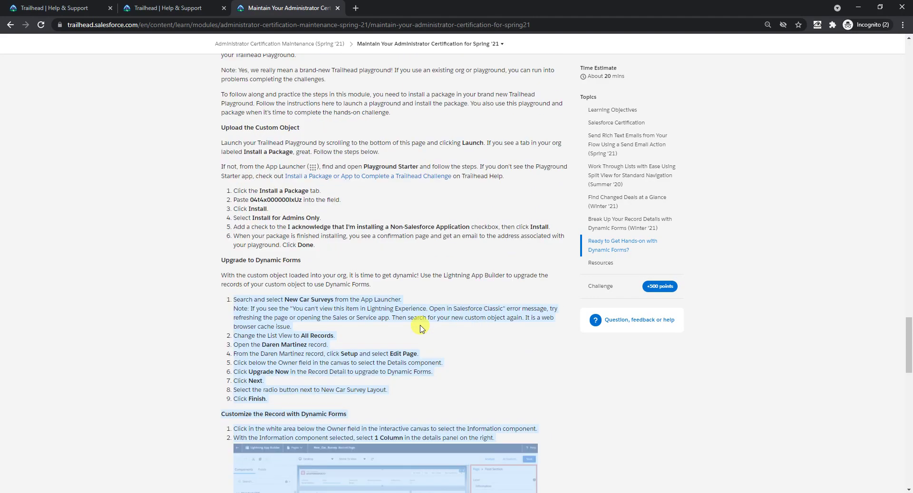
click(326, 344)
scroll(333, 340, down, 4)
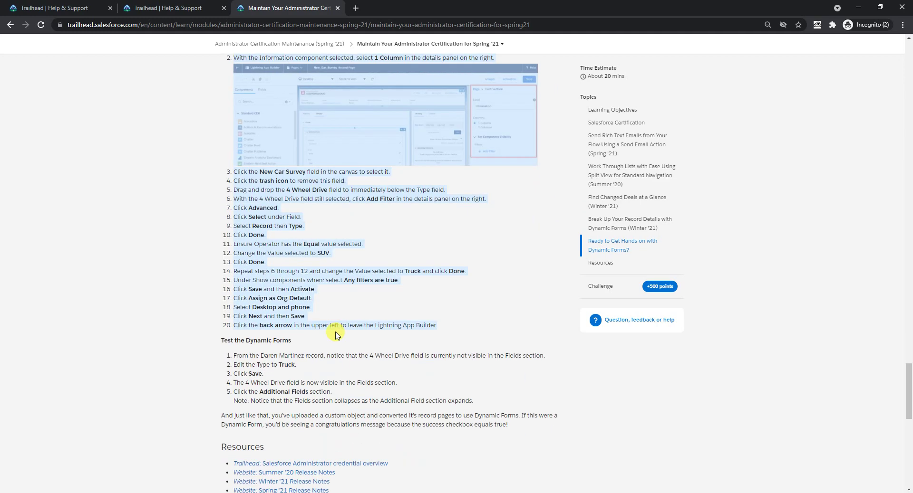
scroll(343, 332, down, 7)
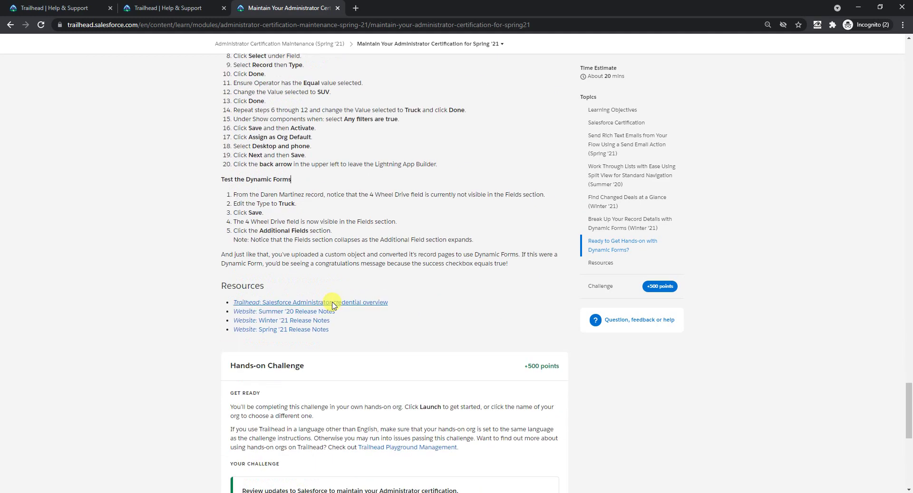
Launch the NewPlay playground from the hands-on challenge, review the challenge tasks, and switch to the playground
scroll(284, 270, down, 3)
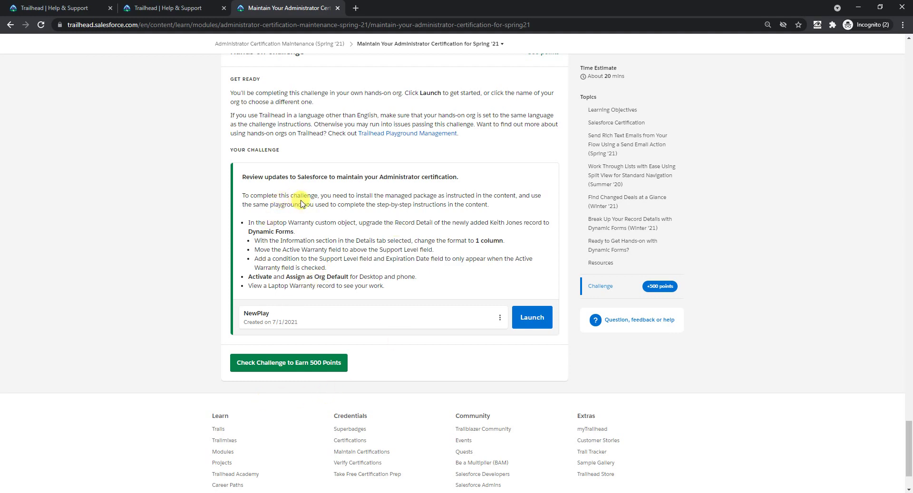
scroll(281, 207, up, 1)
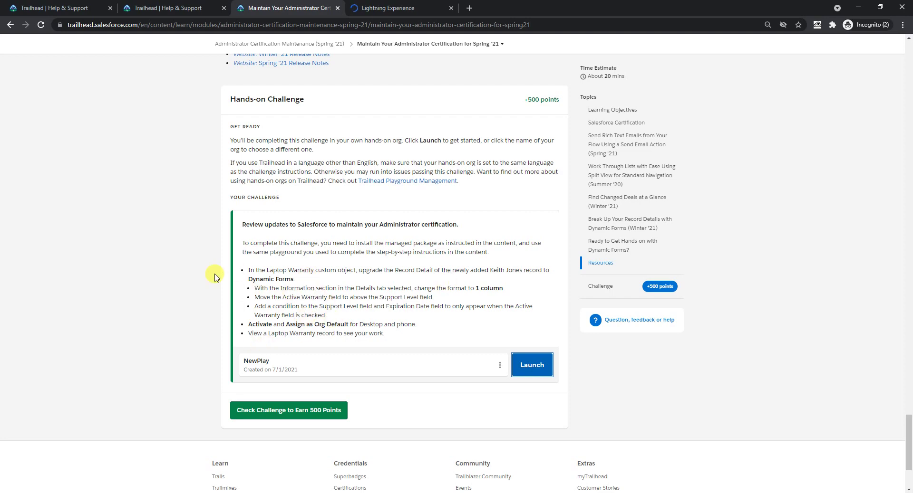
drag(251, 269, 409, 335)
click(397, 5)
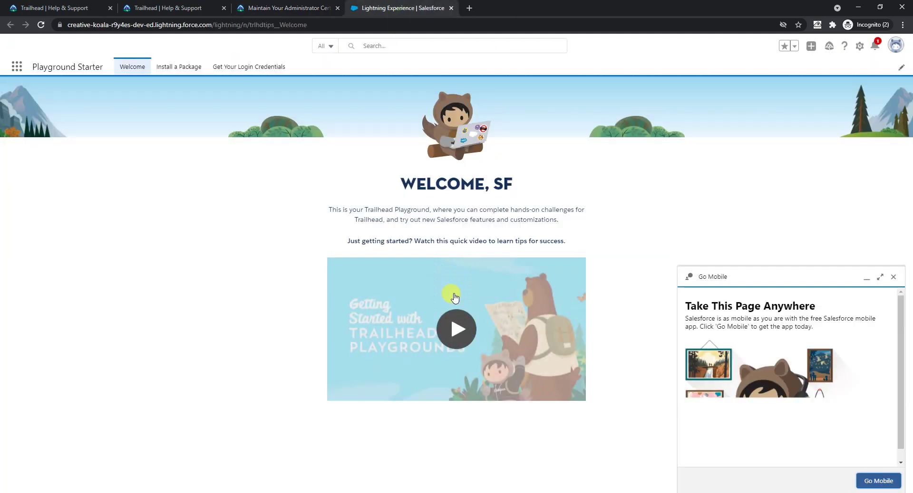
Dismiss the Go Mobile notice and search the playground's App Launcher for "Laptop", the object named in the challenge
click(893, 277)
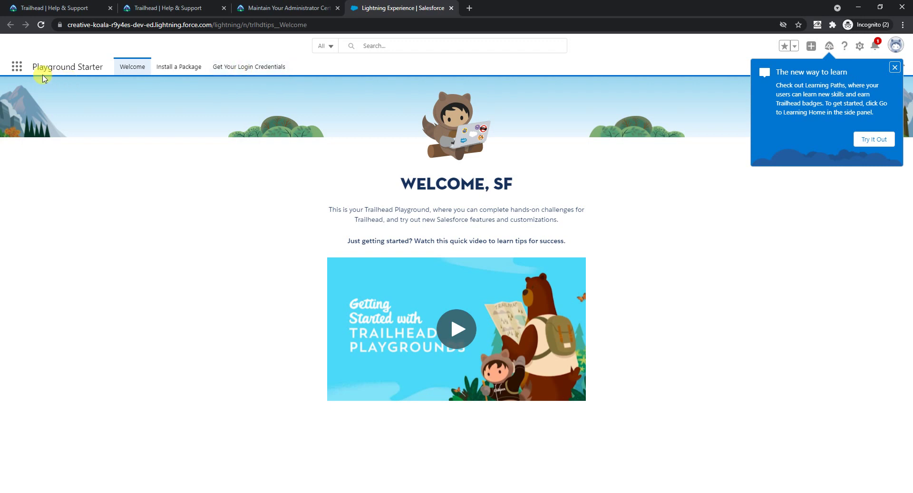
click(15, 67)
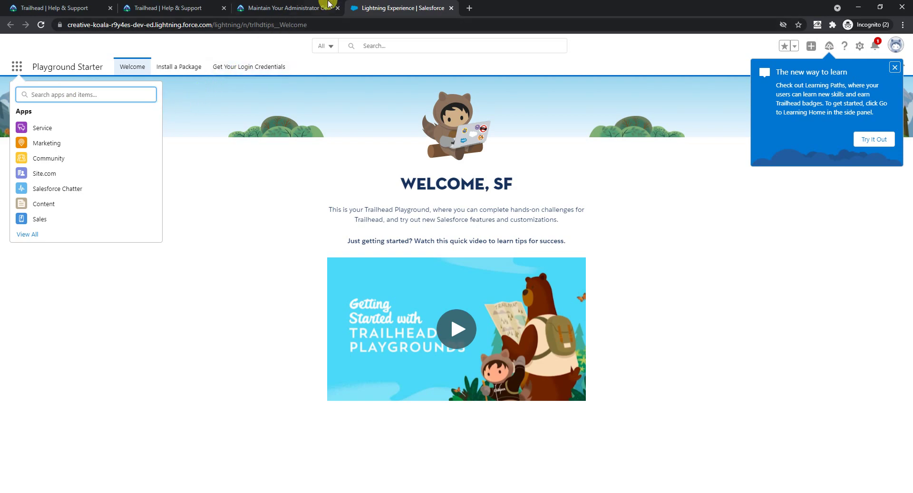
click(302, 9)
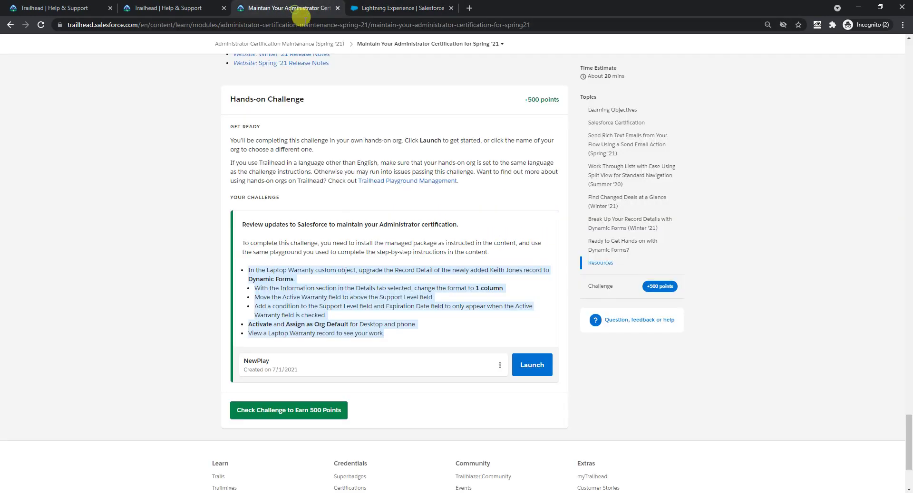
click(285, 268)
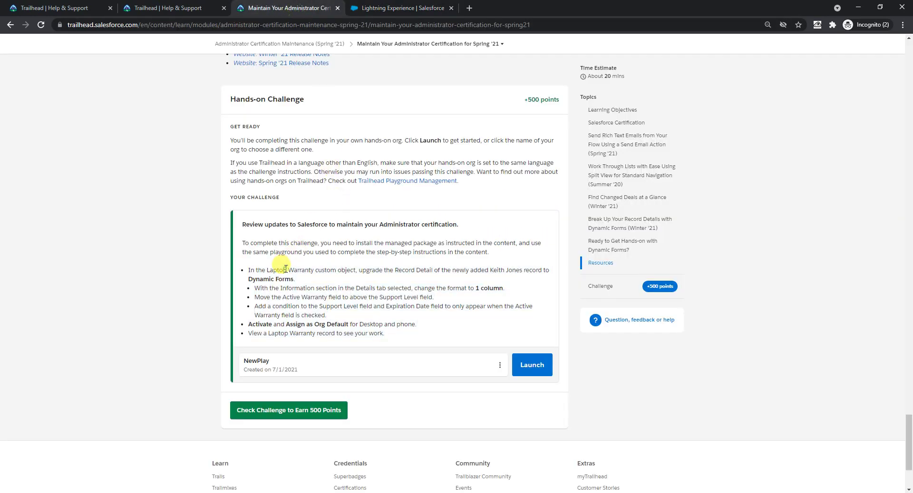
click(387, 8)
text(Laptop)
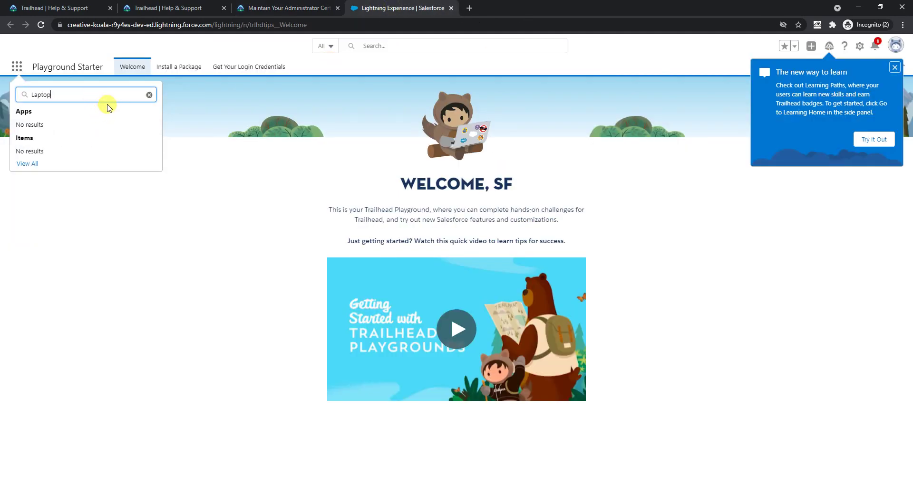
Review the module's Upload the Custom Object and Upgrade to Dynamic Forms instructions
click(304, 9)
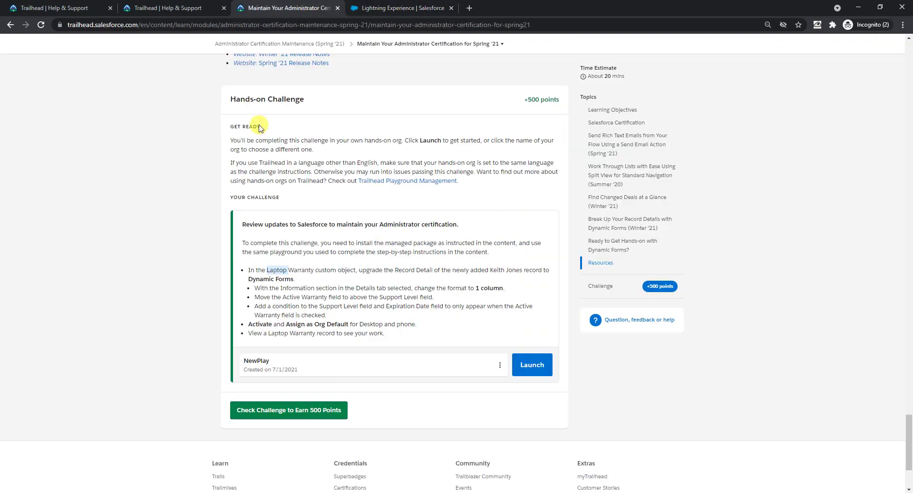
scroll(268, 145, up, 15)
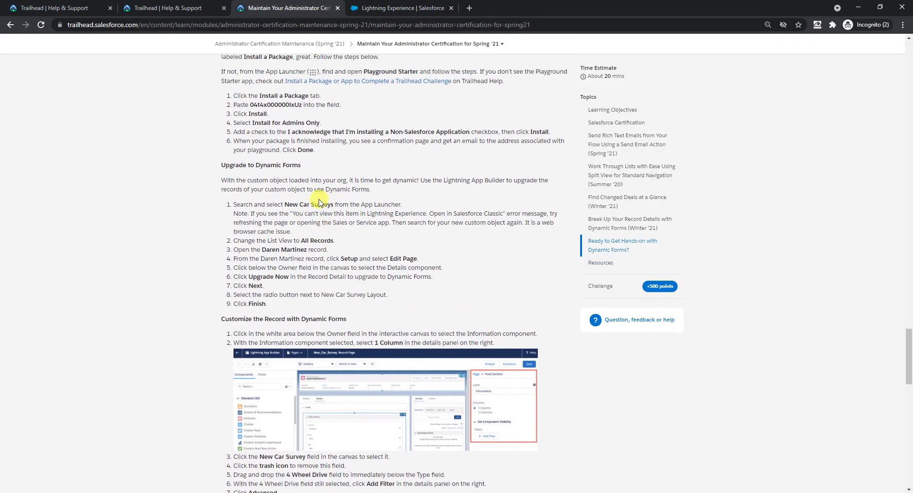
scroll(305, 209, up, 3)
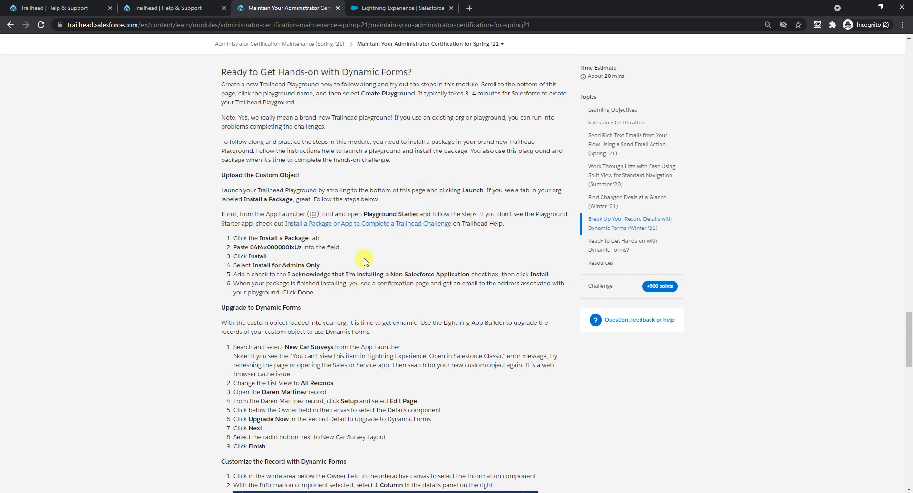
drag(285, 347, 328, 347)
scroll(312, 231, down, 3)
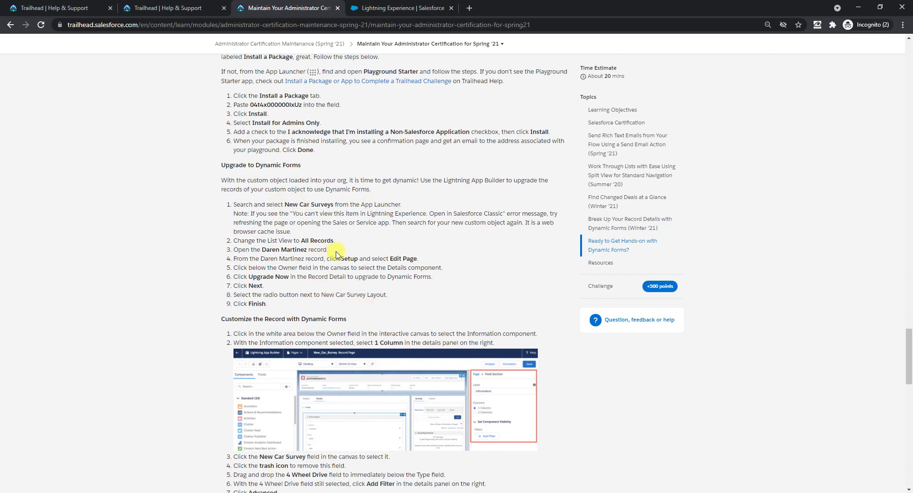
Look through the Trailhead help article on installing a package or app to complete a challenge
scroll(332, 245, up, 5)
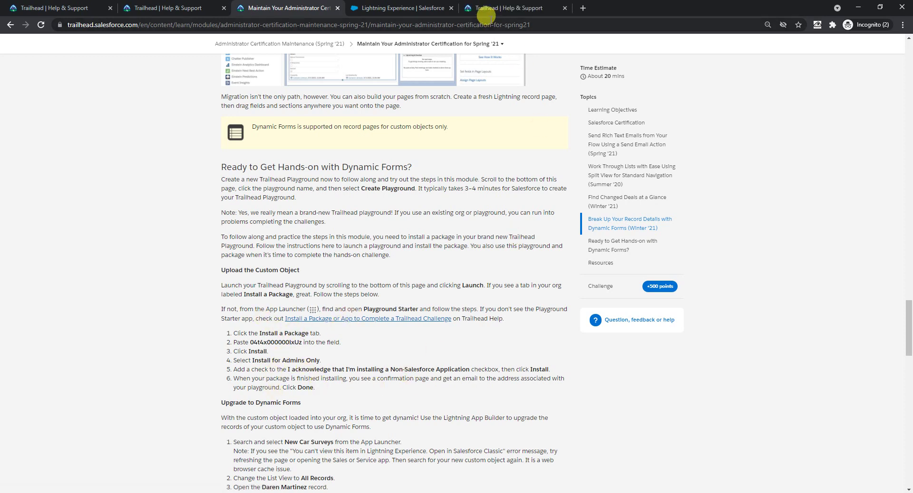
click(519, 8)
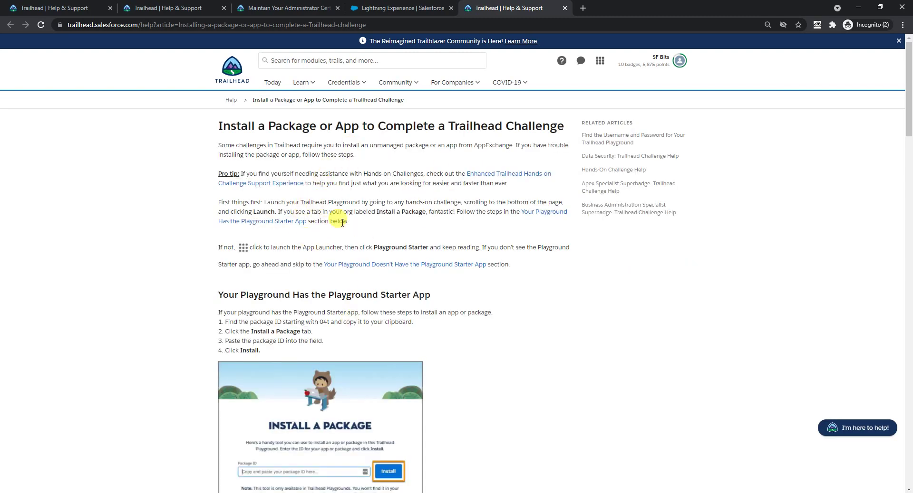
scroll(320, 305, down, 3)
scroll(323, 306, up, 3)
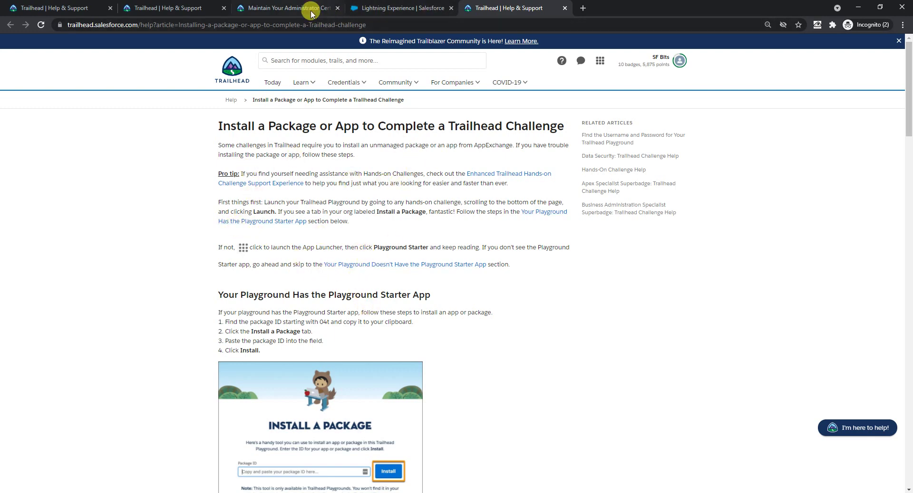
Start installing package 04t4x000000lxUz from the playground's Install a Package page, using the ID in the module instructions
click(393, 6)
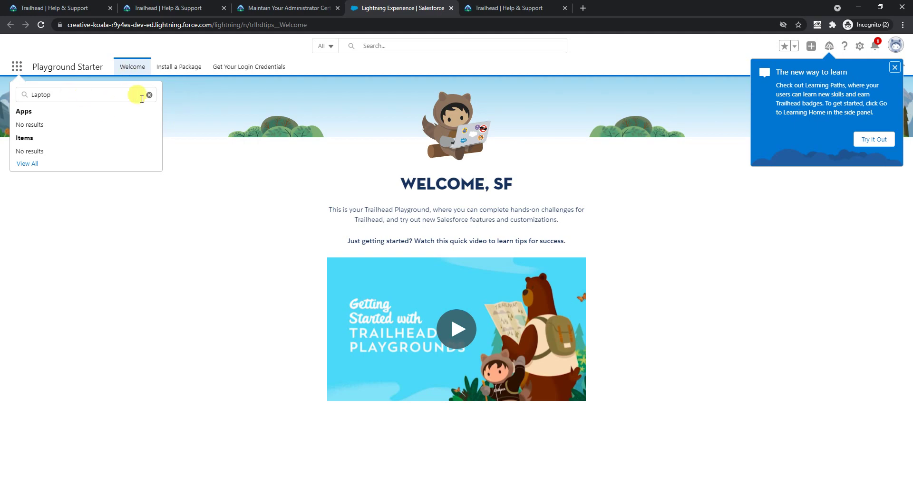
click(182, 68)
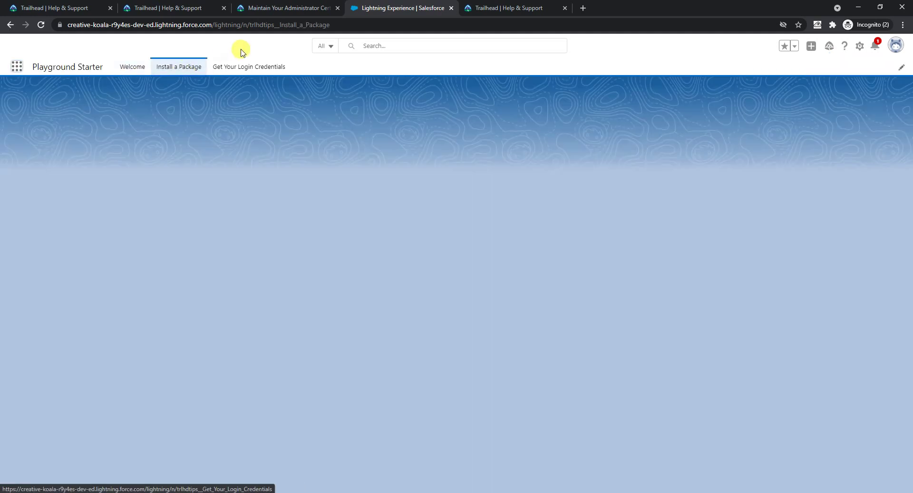
click(301, 9)
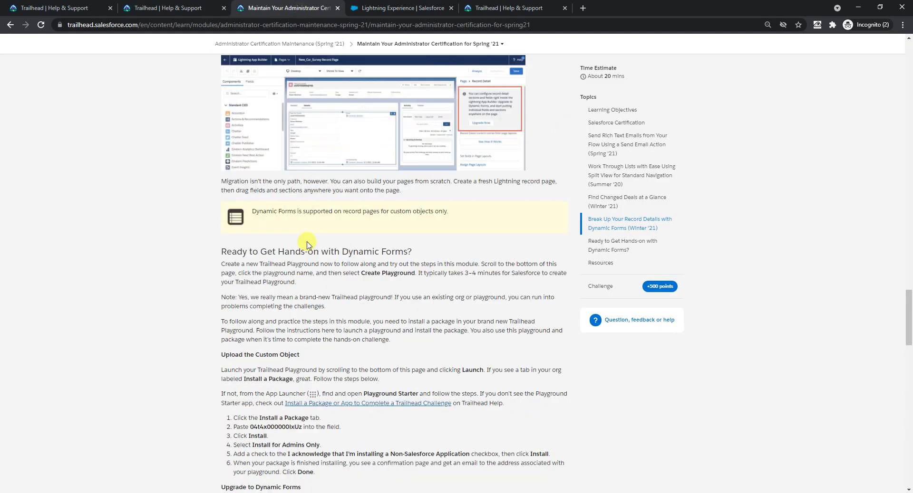
scroll(311, 248, down, 3)
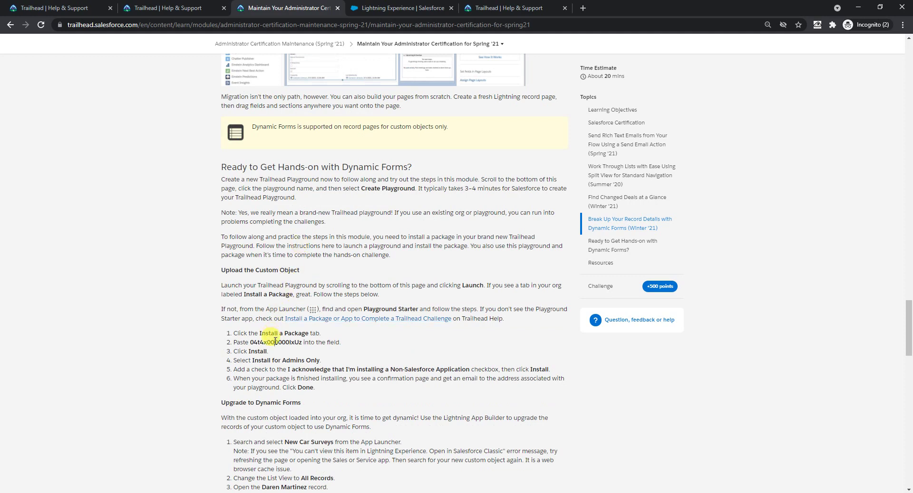
click(402, 8)
click(369, 249)
text(04t4x000000lxUz)
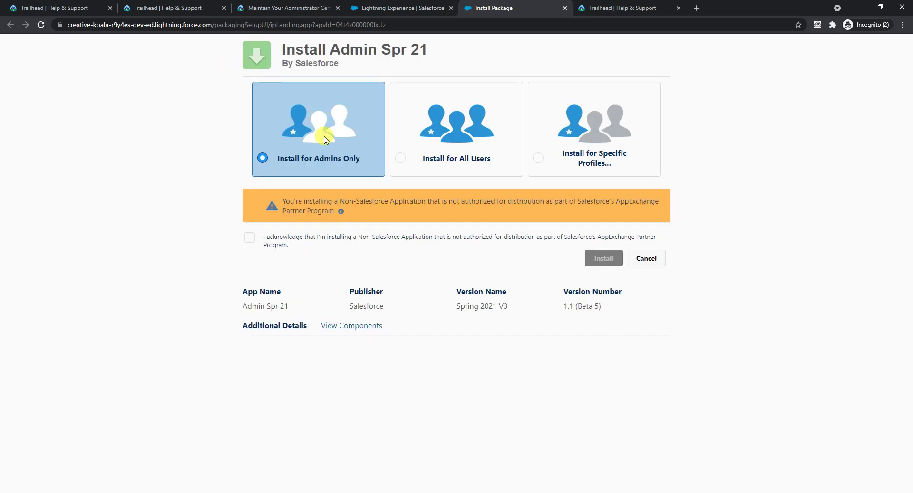
Install the Admin Spr 21 package for admins only, acknowledging the non-Salesforce application, and finish the installation
click(290, 10)
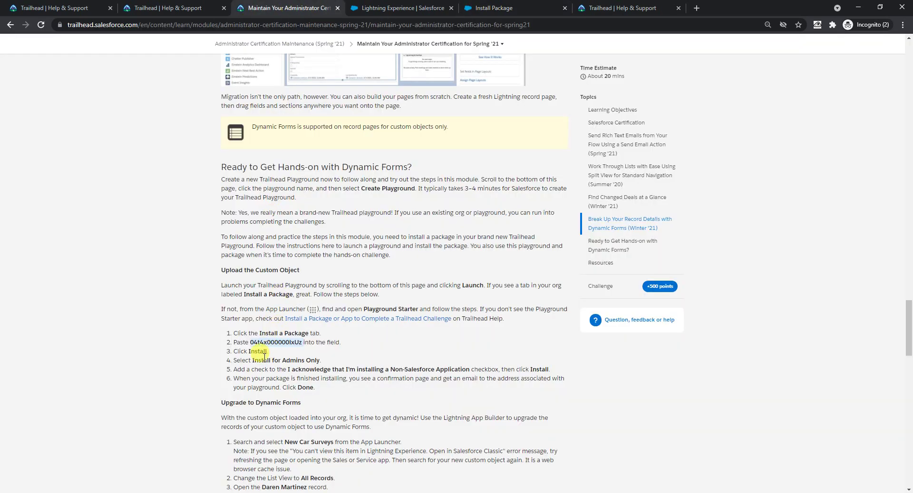
click(414, 8)
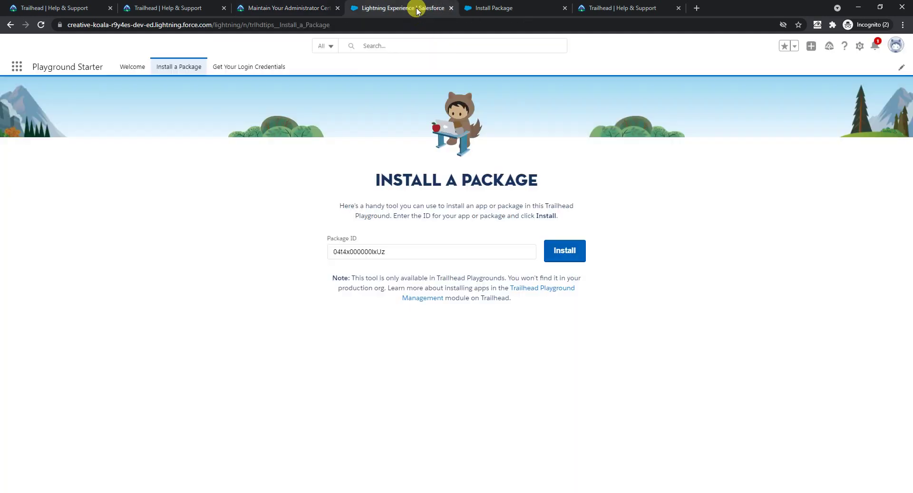
click(497, 10)
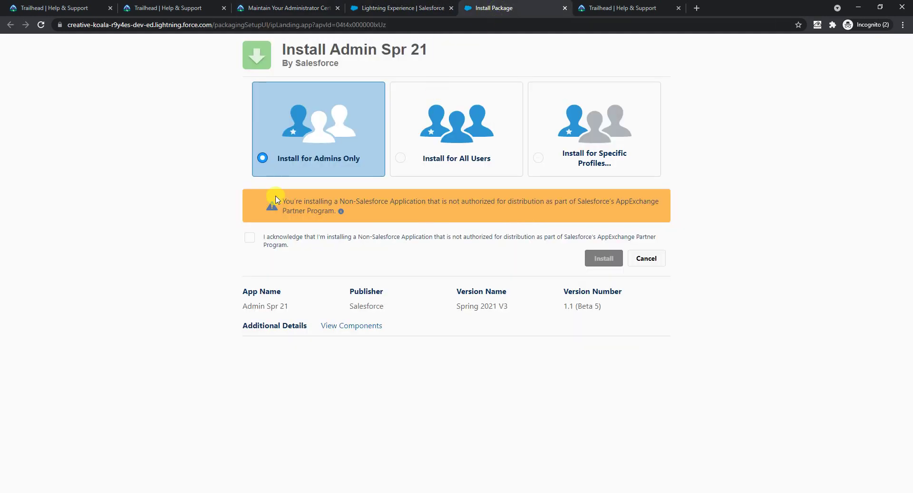
click(250, 238)
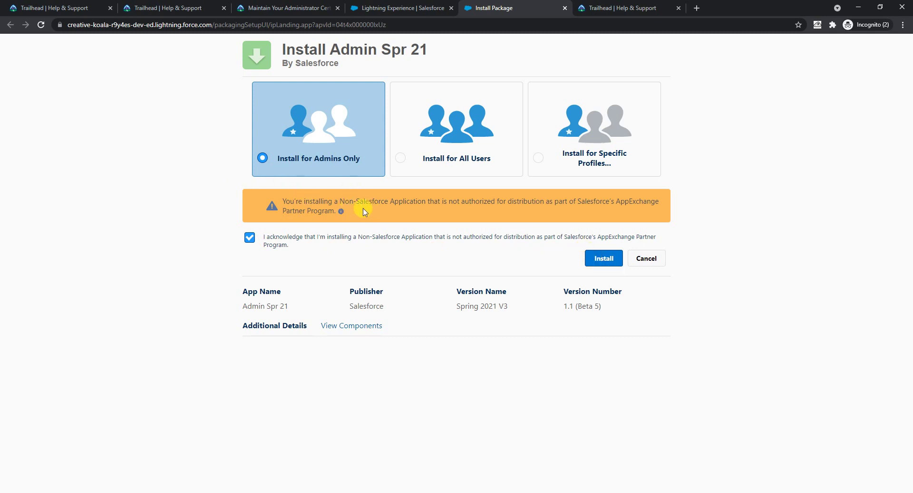
click(597, 259)
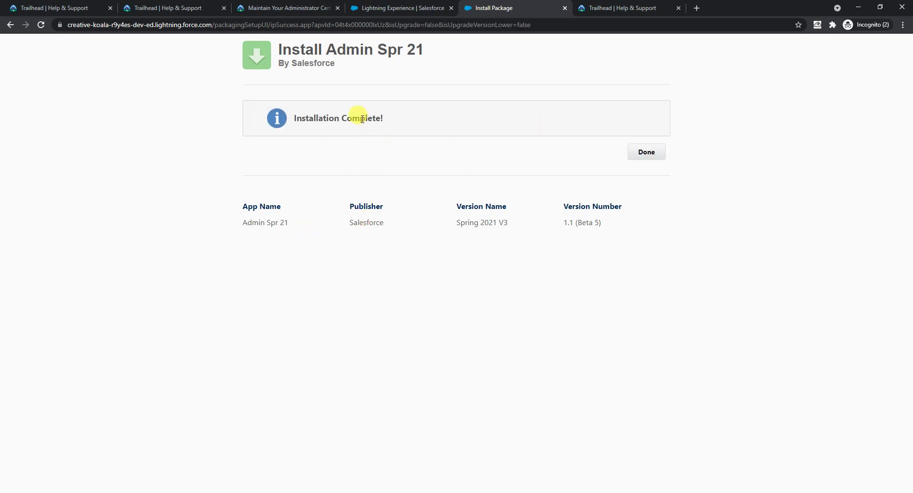
click(649, 161)
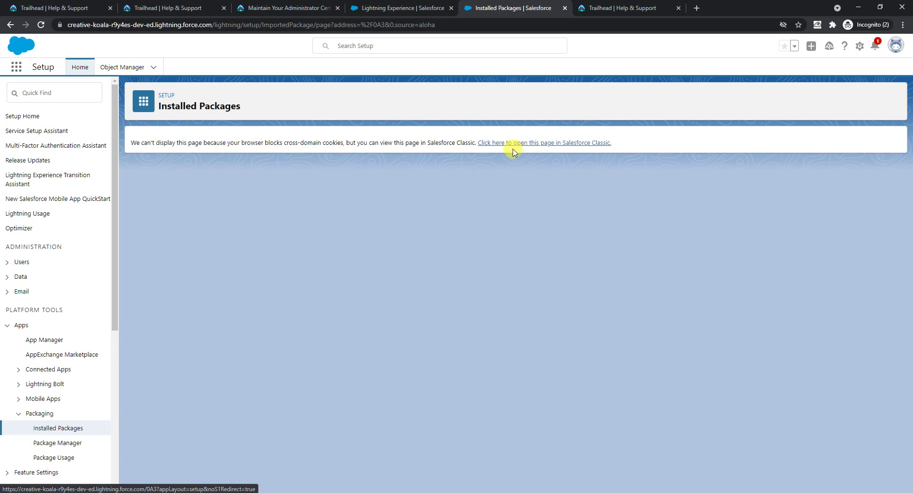
Return to the module and read the Upgrade to Dynamic Forms steps that follow the package installation
click(377, 10)
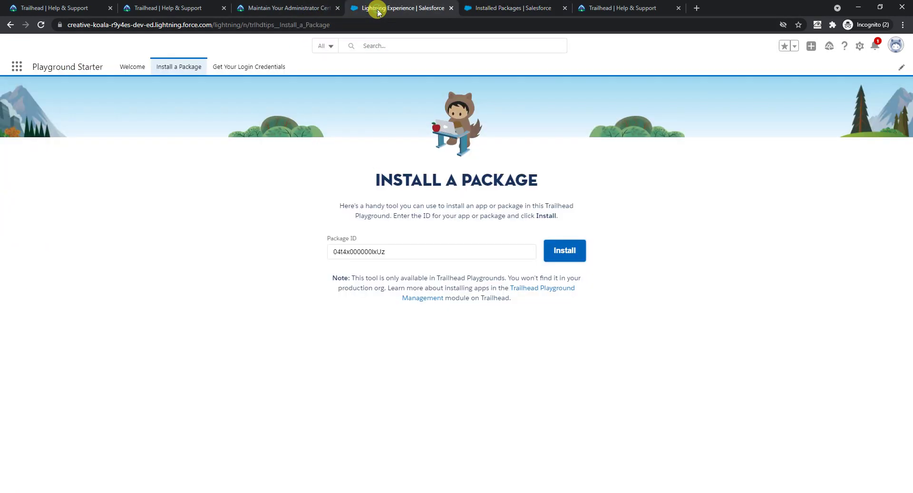
click(290, 8)
scroll(292, 361, down, 2)
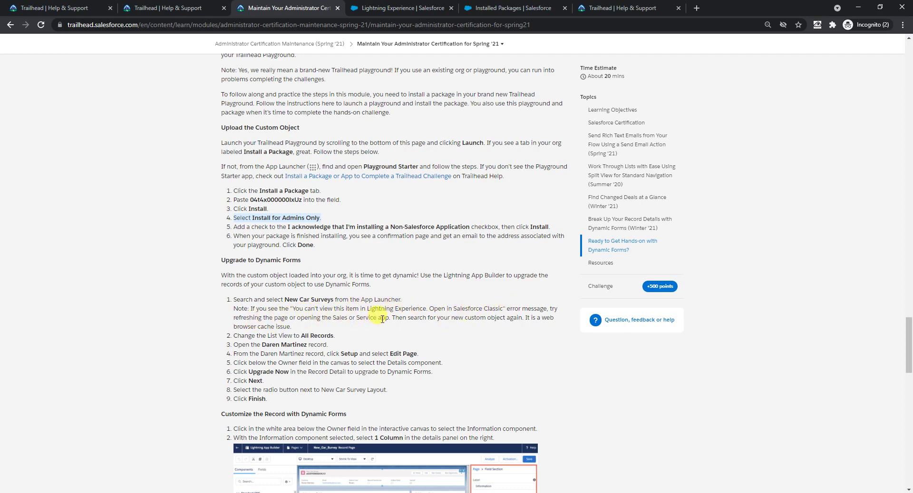
Reload the playground's Installed Packages page and open the Service app
click(403, 11)
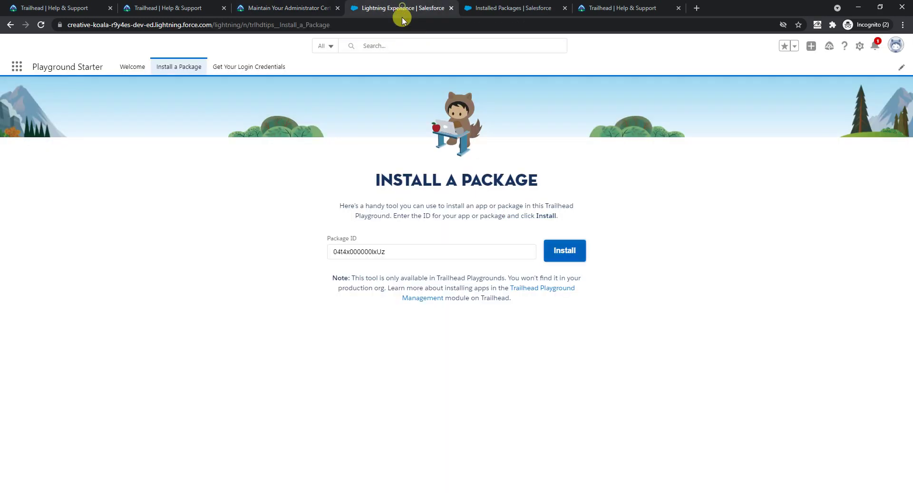
click(489, 14)
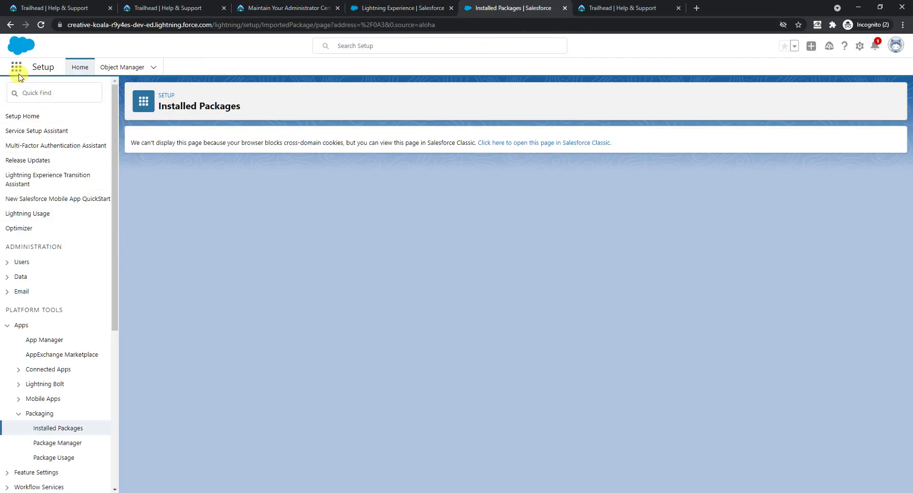
click(41, 25)
click(17, 67)
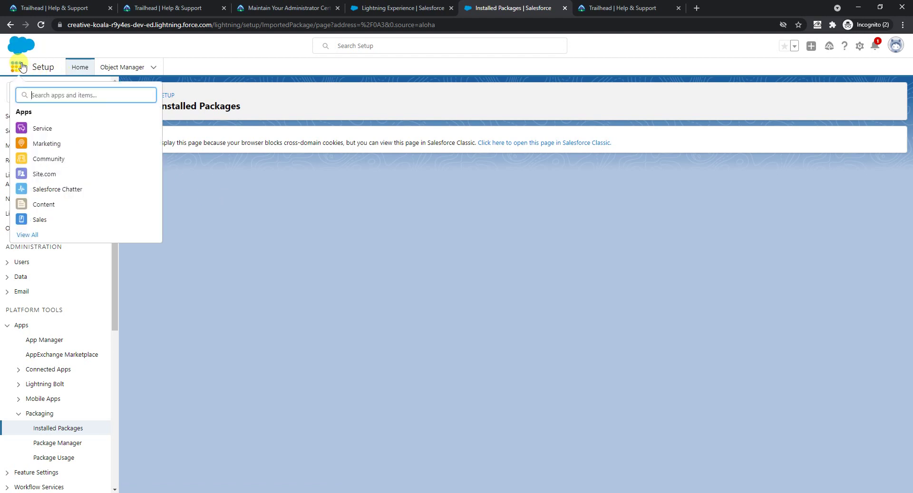
click(42, 129)
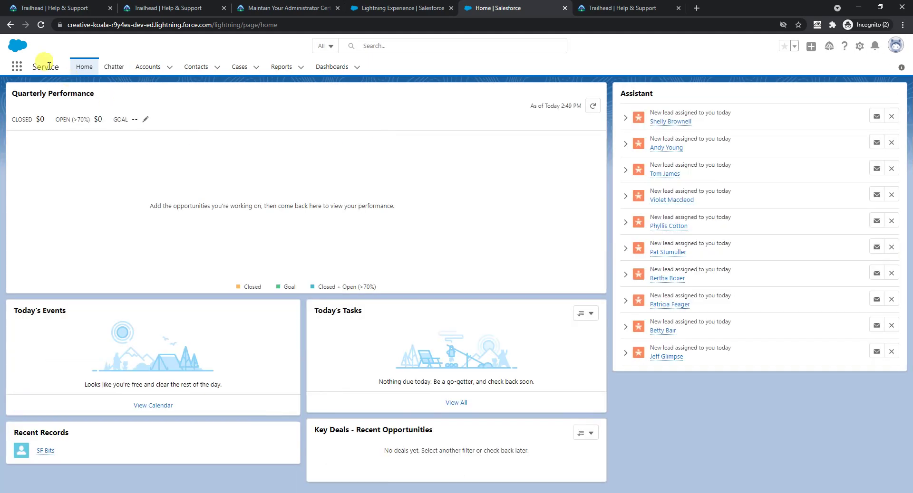
Search the full App Launcher for "lapt", clear the search, and browse all apps and items
click(17, 67)
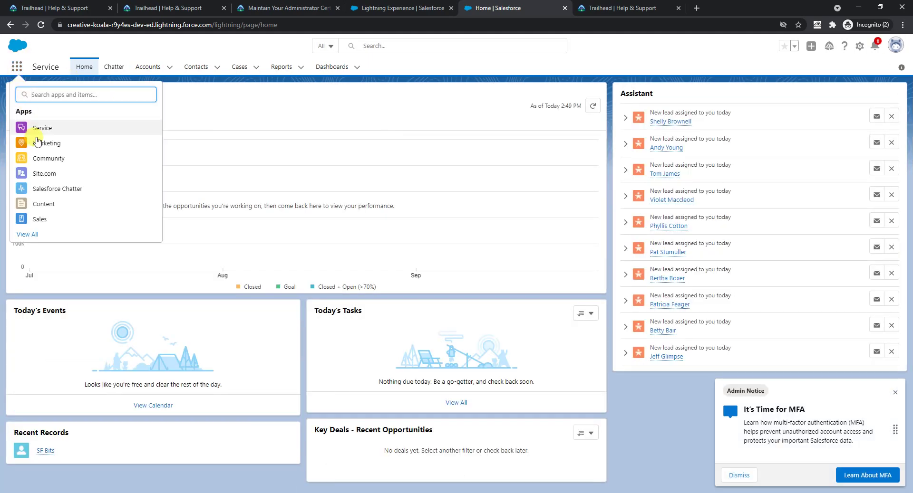
click(27, 235)
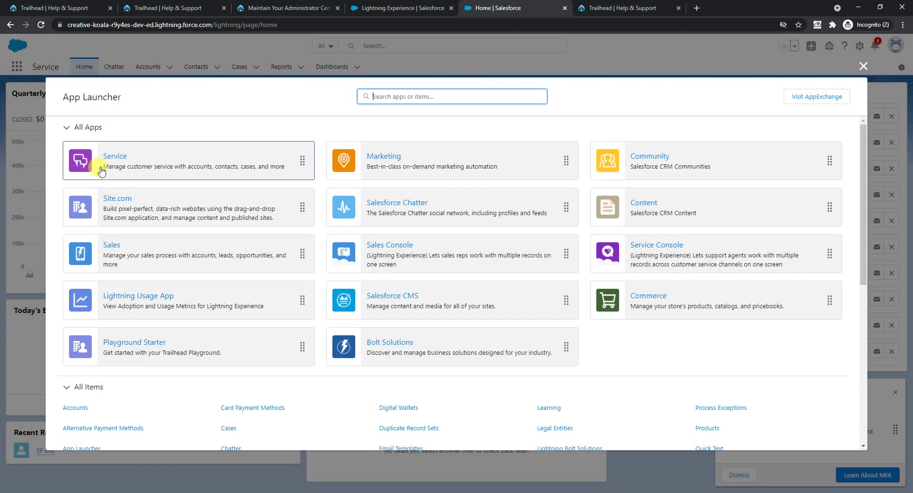
scroll(261, 166, down, 1)
scroll(318, 171, up, 1)
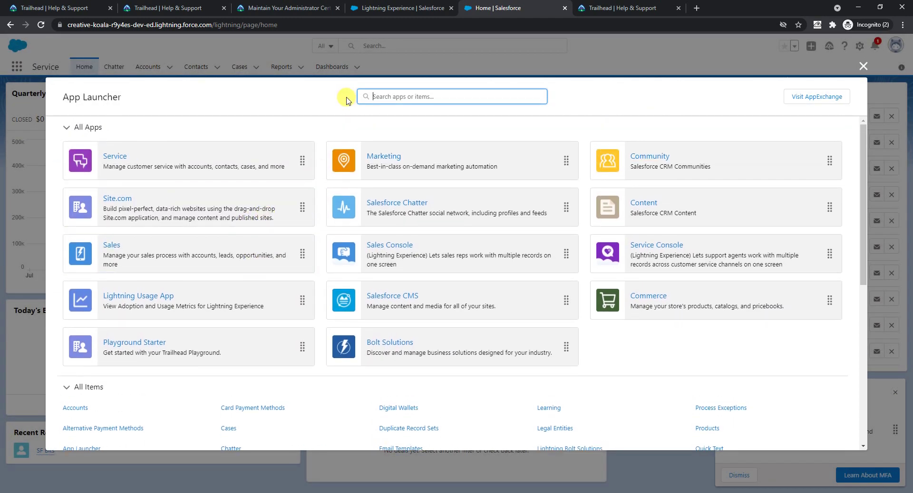
text(lapt)
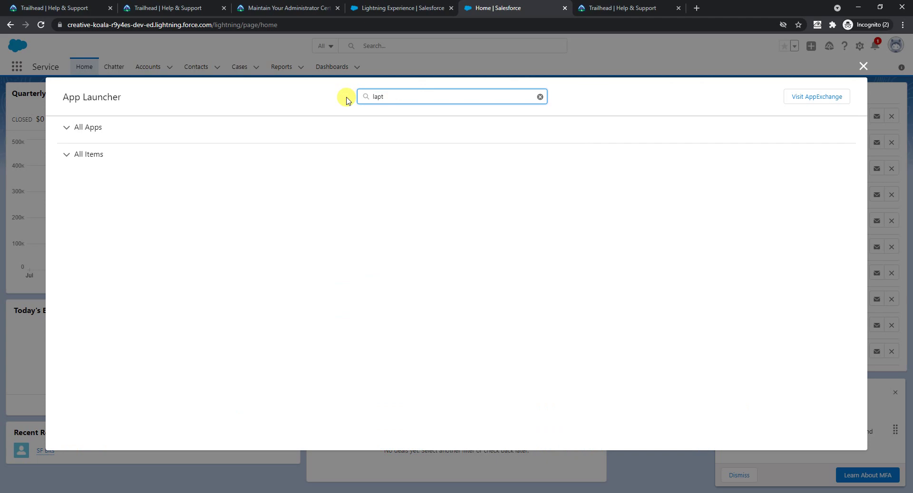
key(BackSpace)
key(BackSpace)
key(BackSpace)
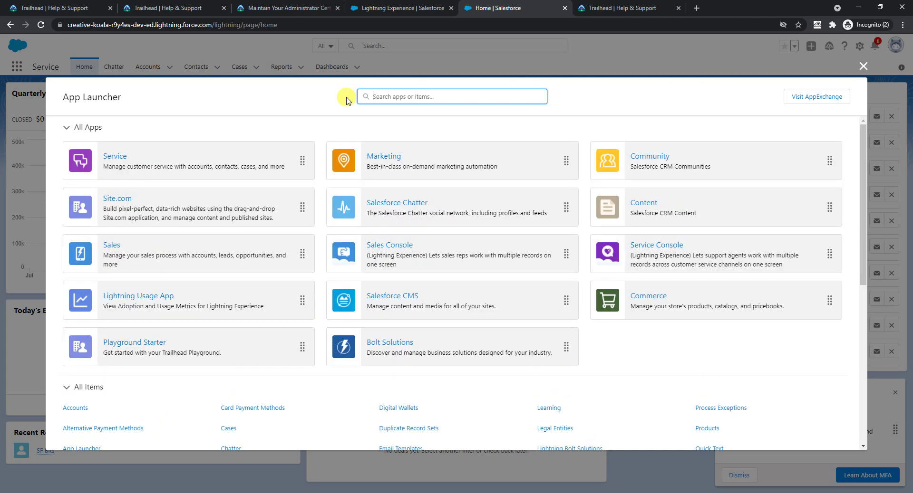
scroll(316, 230, down, 6)
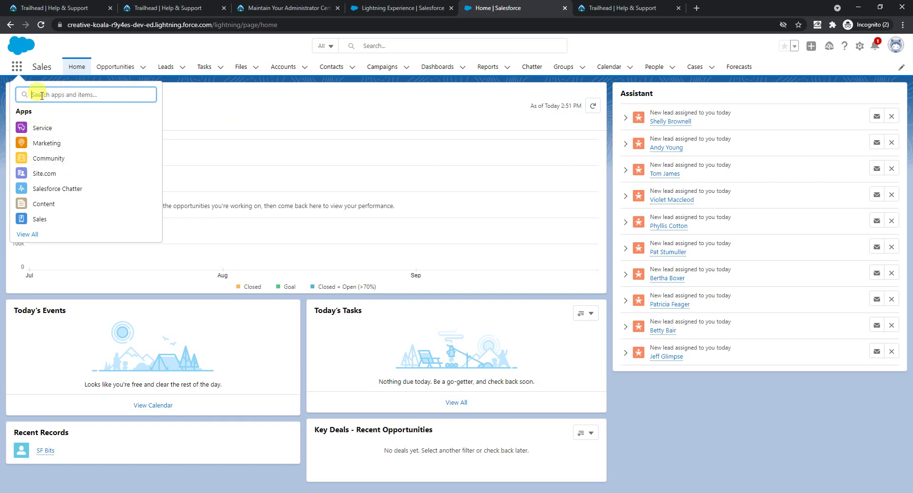
Find the Laptop Warranties object by searching apps and items for "lap", and switch its list view to All Records
text(lap)
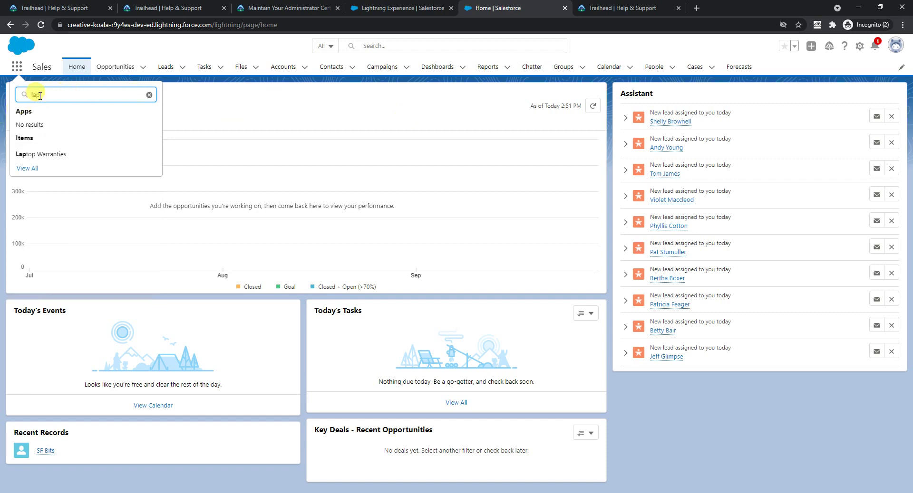
click(41, 153)
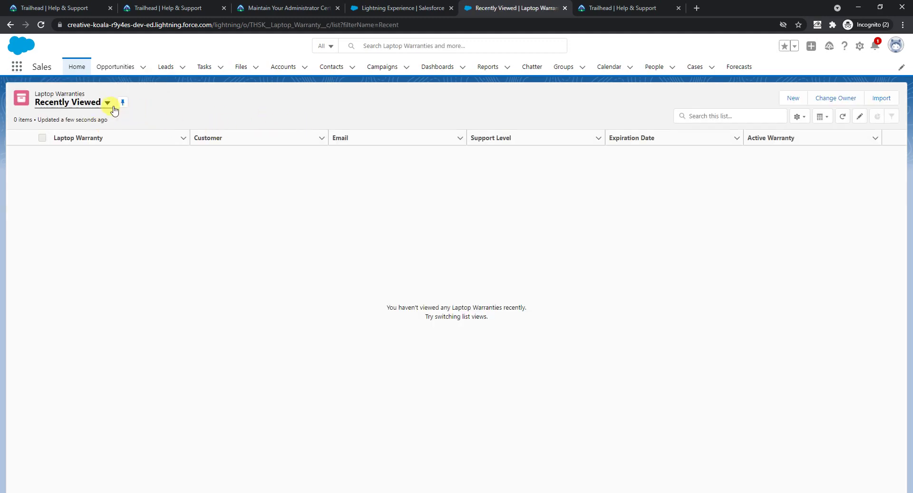
click(108, 103)
click(87, 138)
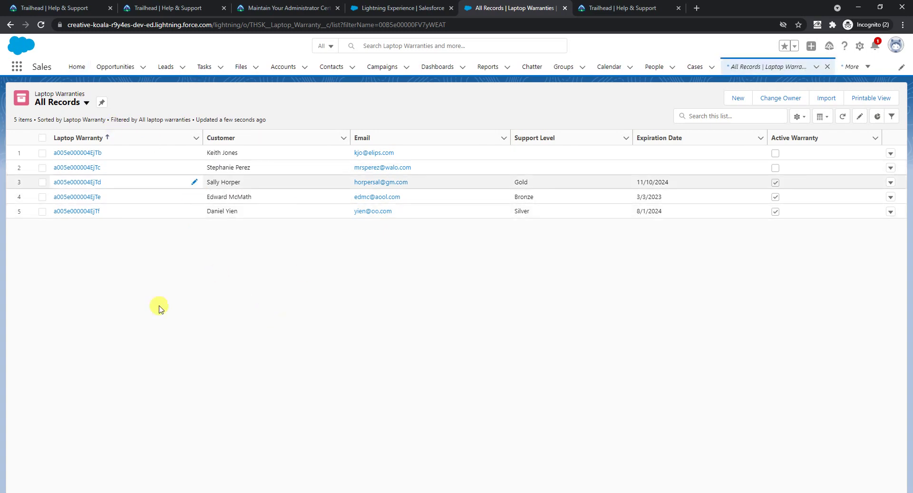
Return to the Trailhead module and read the hands-on challenge requirements for the Laptop Warranty record detail
click(305, 6)
scroll(286, 266, down, 4)
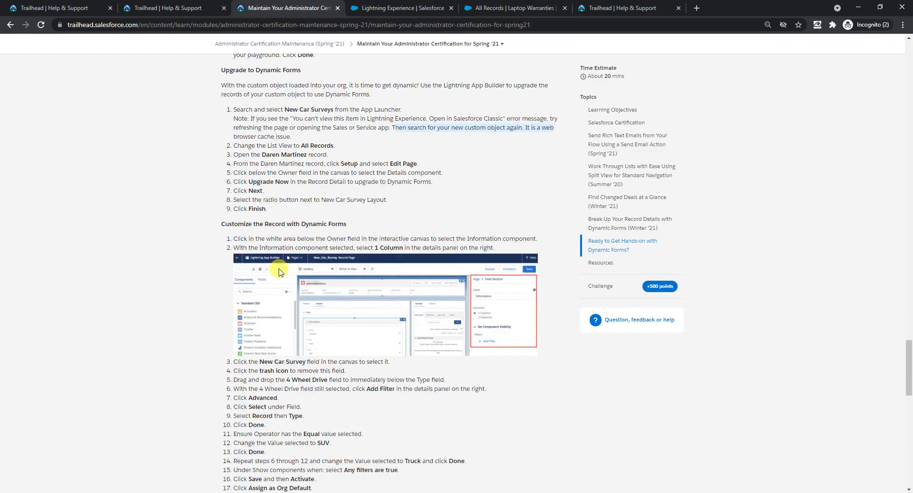
scroll(280, 275, down, 15)
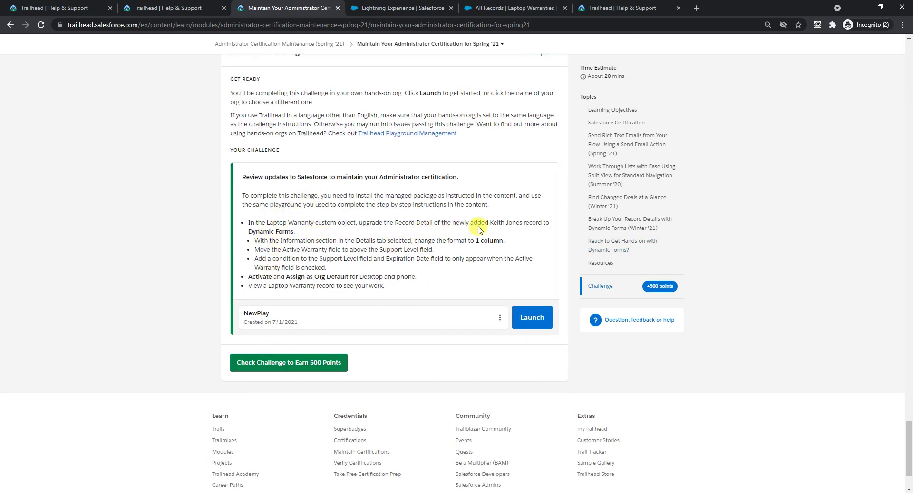
drag(491, 223, 521, 224)
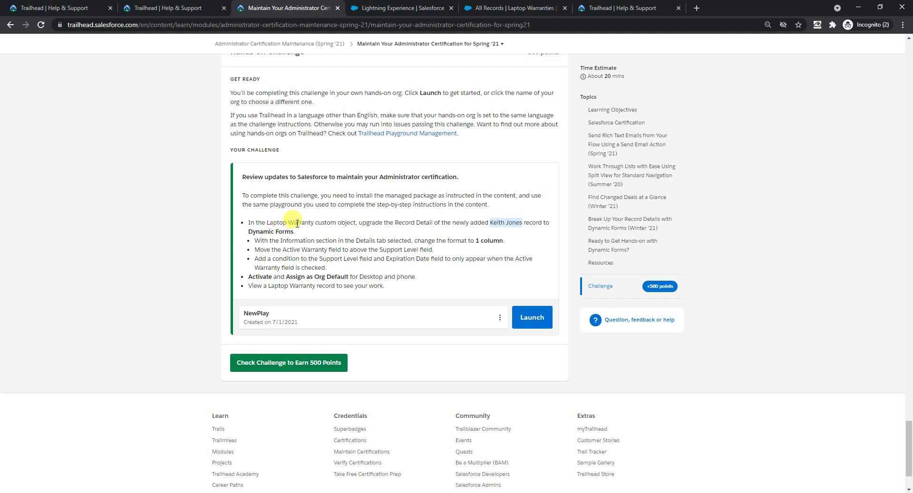
drag(357, 223, 410, 223)
click(410, 223)
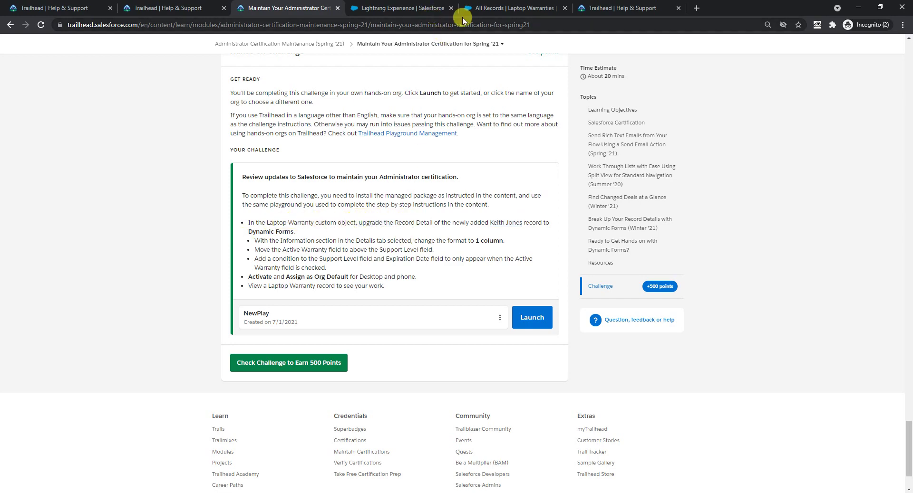
Open the first record in the Laptop Warranties list in a new tab and edit its record page
click(480, 8)
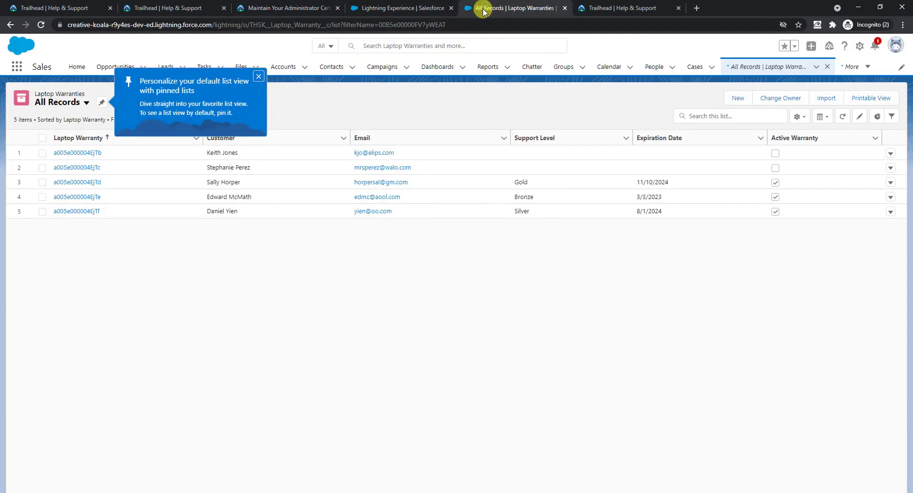
ctrl+click(78, 152)
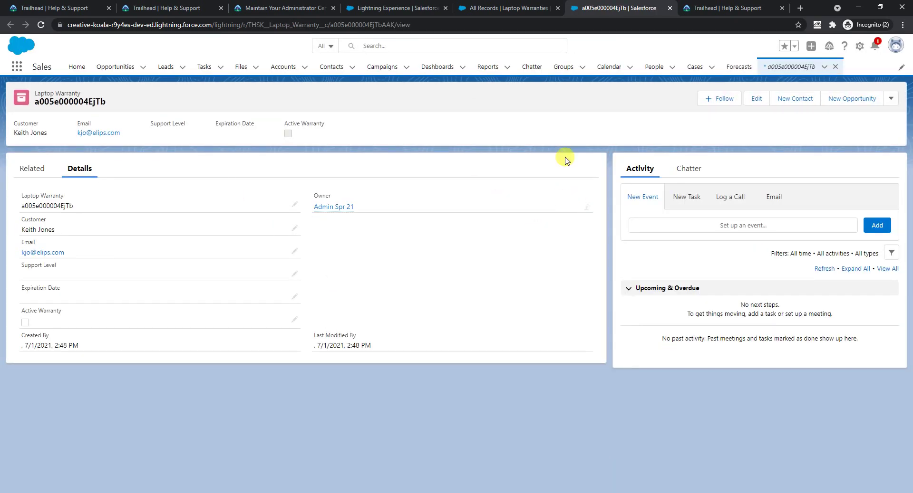
click(859, 47)
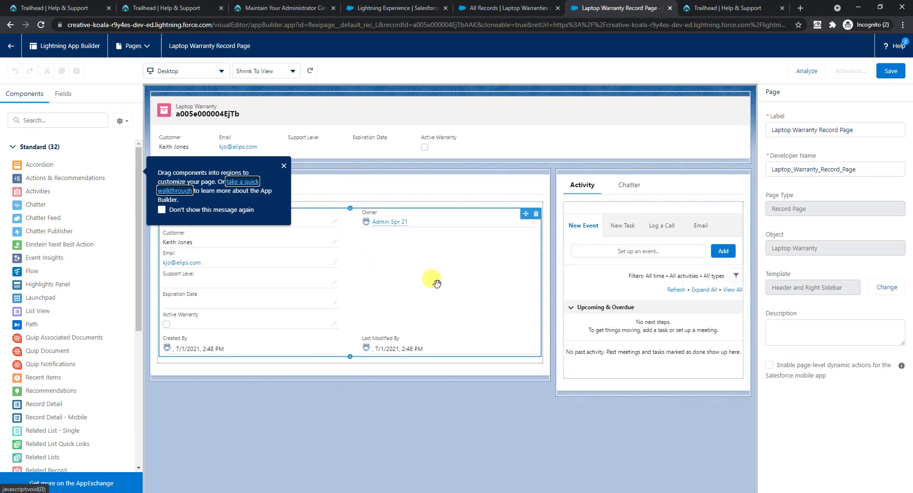
Upgrade the record detail component to Dynamic Forms from the Laptop Warranty Layout, and dismiss the walkthrough and Spring '21 pop-ups
click(437, 284)
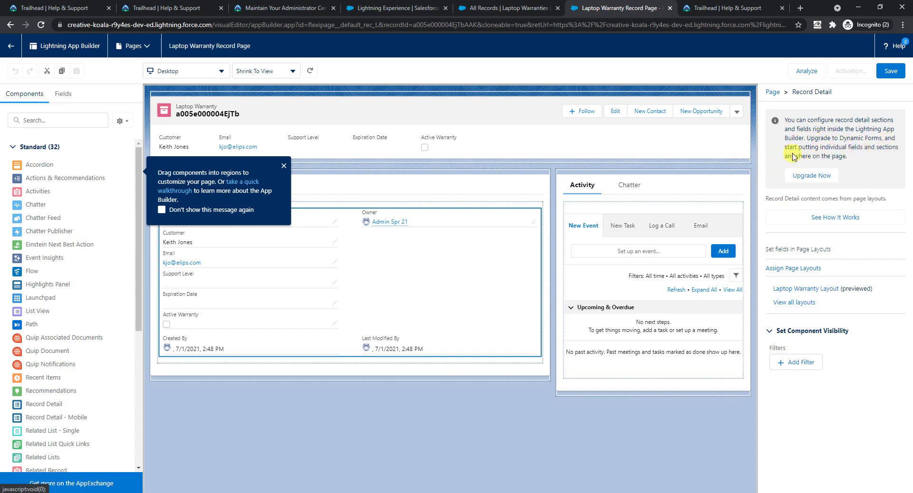
click(814, 175)
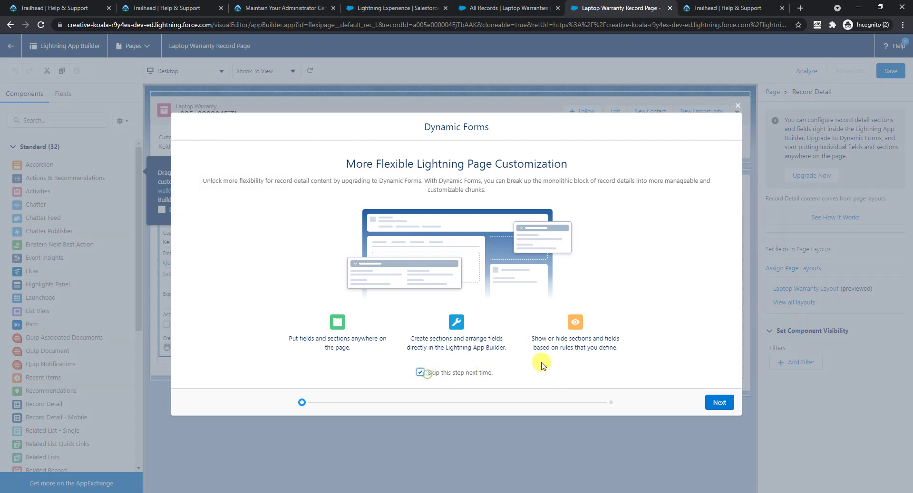
click(717, 402)
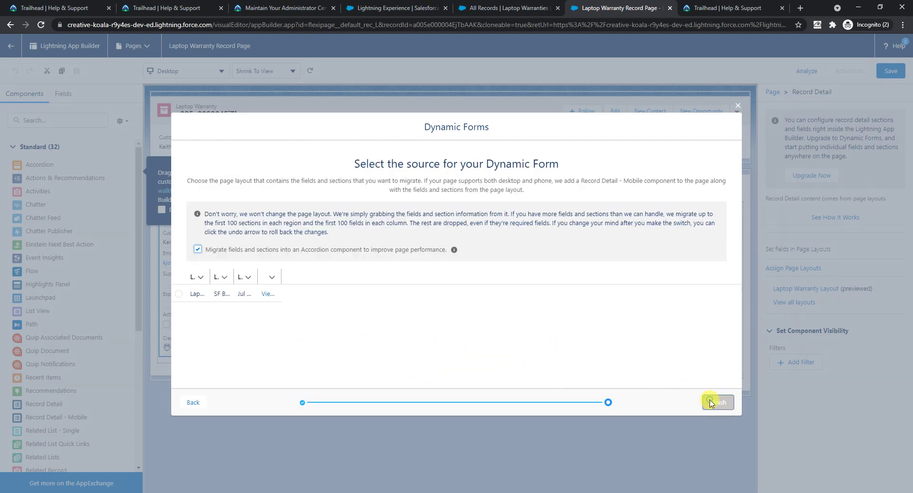
click(179, 294)
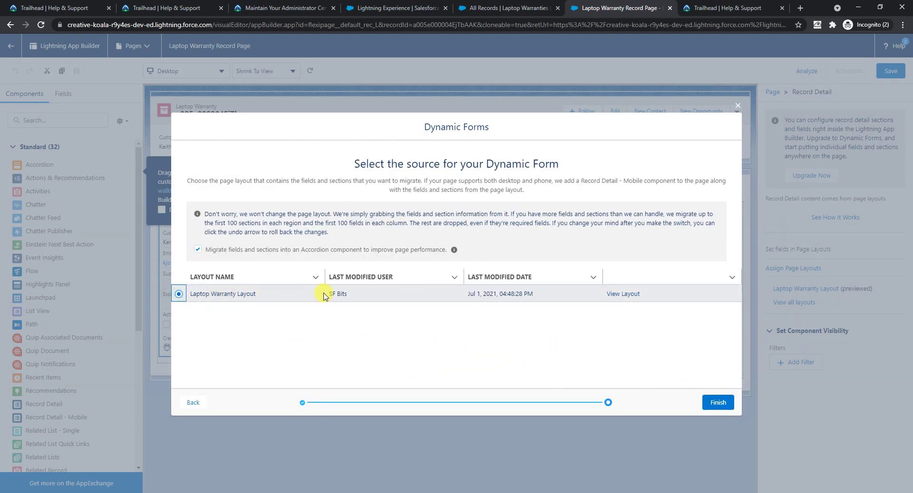
click(717, 404)
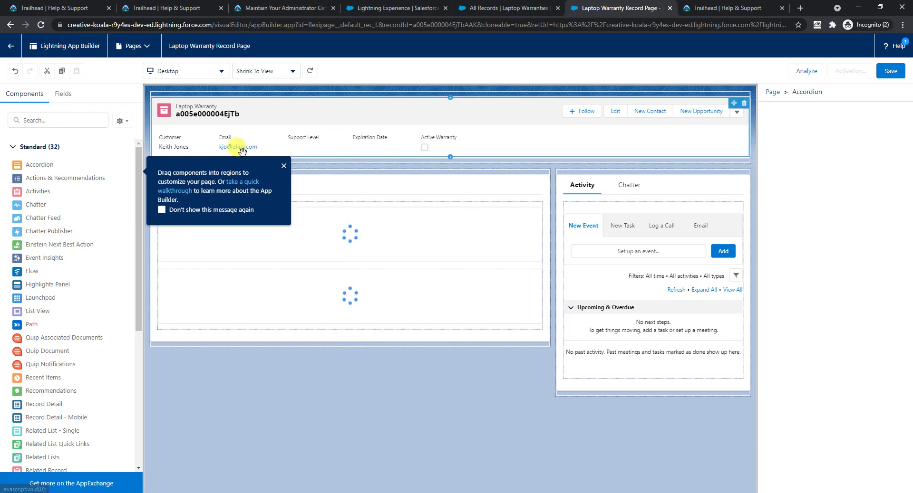
click(283, 166)
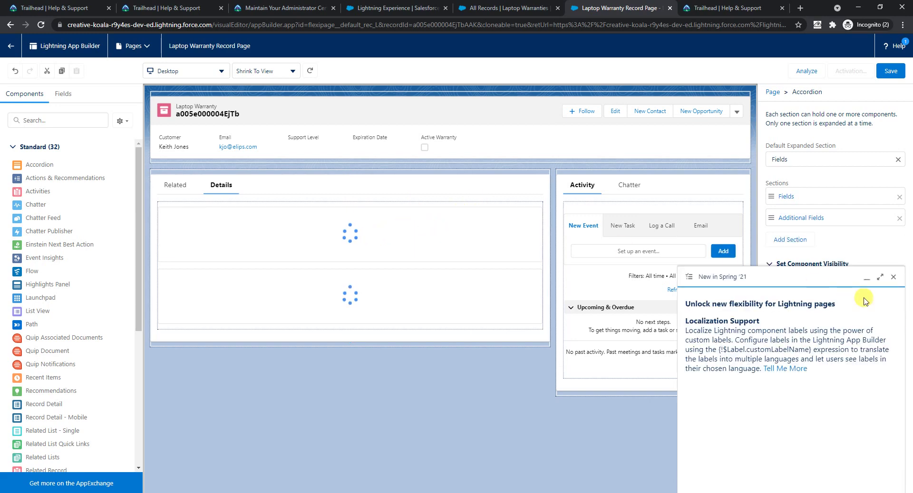
click(893, 278)
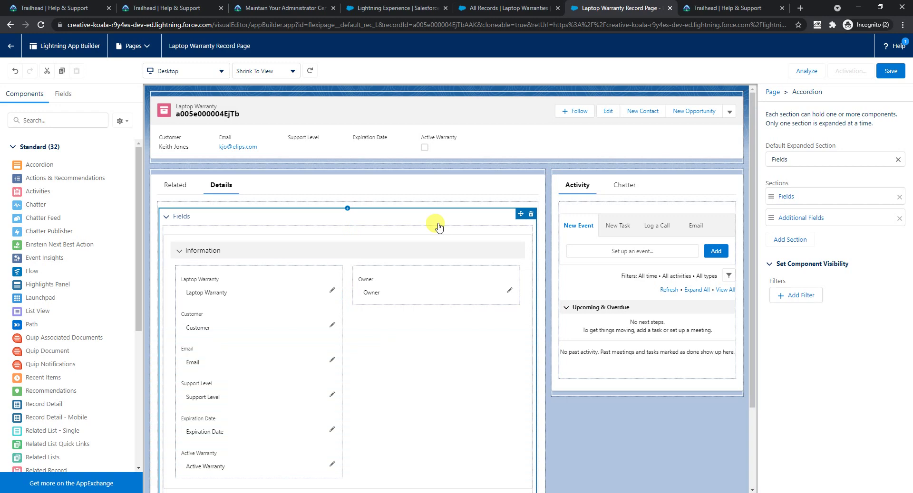
Check the challenge's format requirement and set the Information section of the Laptop Warranty record page to 1 Column
scroll(438, 228, down, 3)
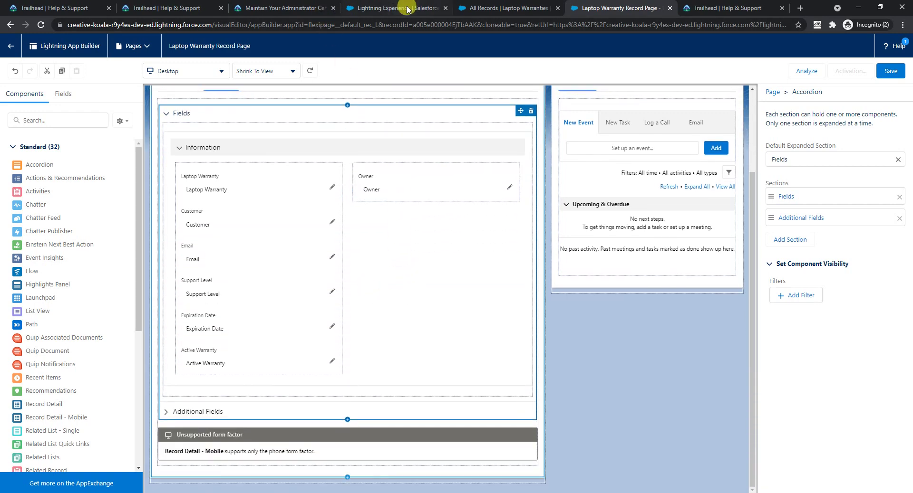
click(309, 12)
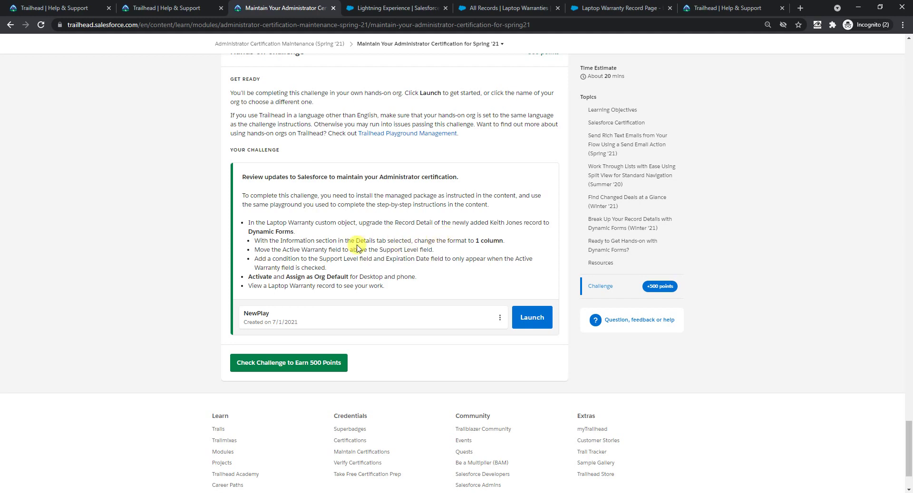
click(523, 16)
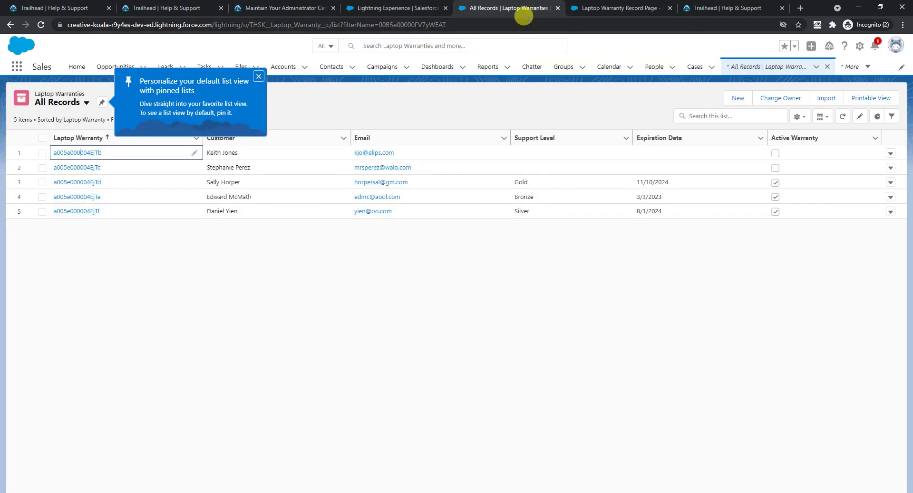
click(600, 8)
click(412, 236)
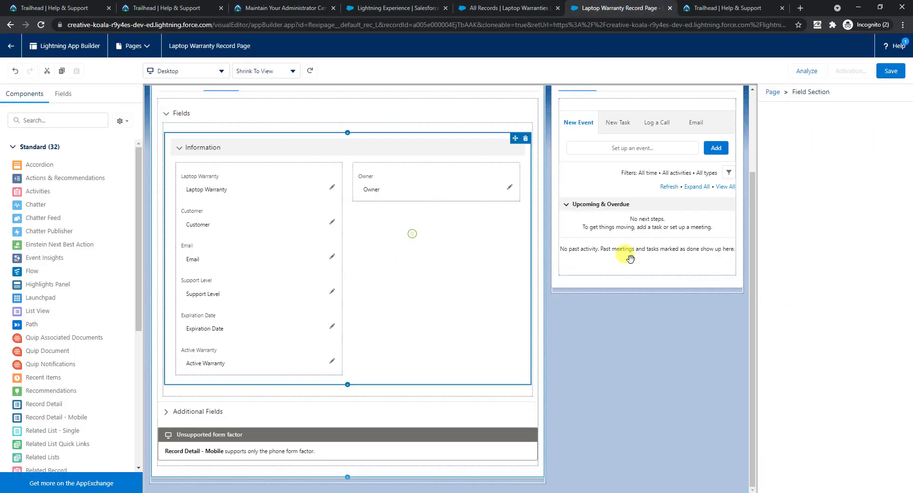
click(789, 171)
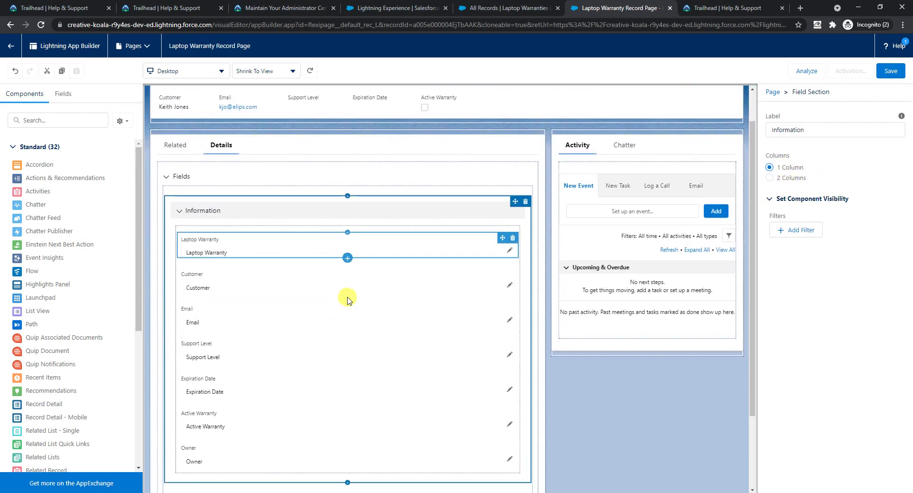
Consult the challenge's field-order requirement and move the Active Warranty field directly above Support Level in the Information section
scroll(343, 287, down, 1)
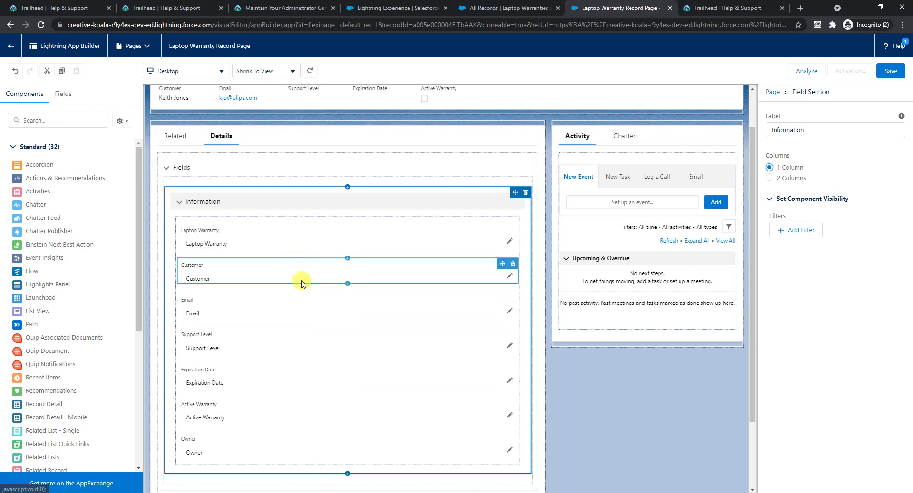
scroll(299, 286, down, 1)
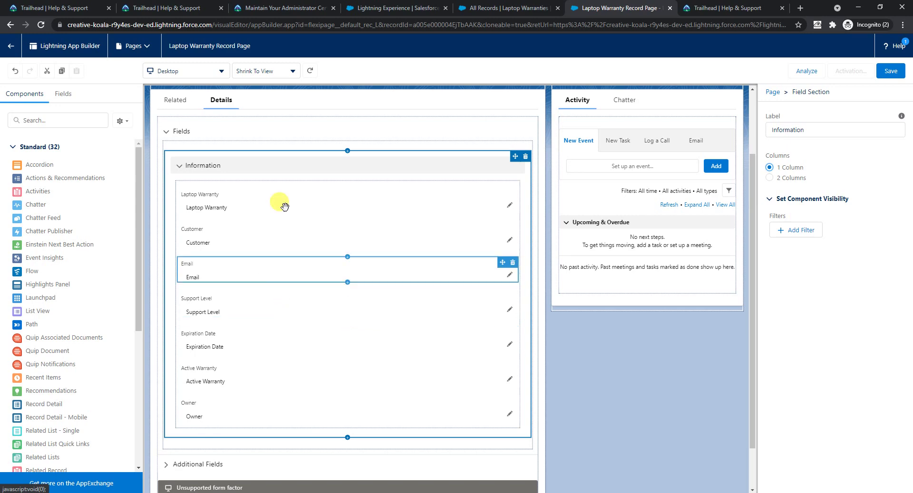
click(312, 8)
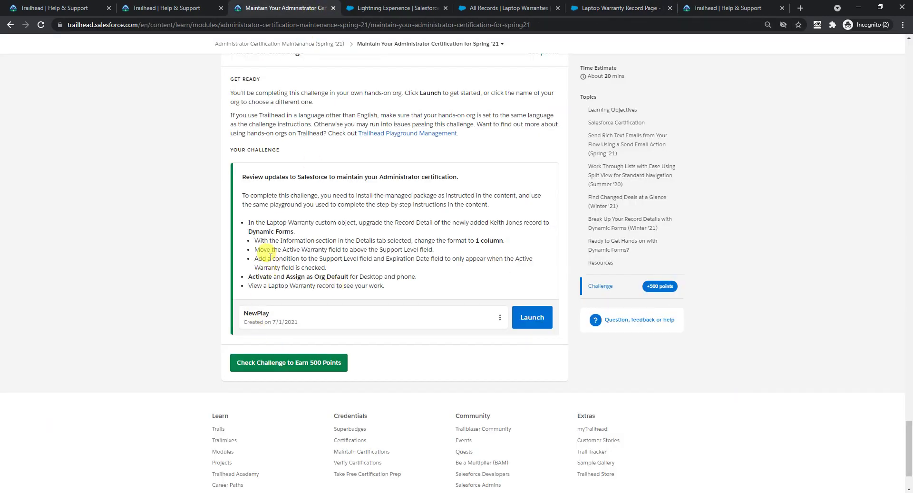
drag(262, 252, 426, 249)
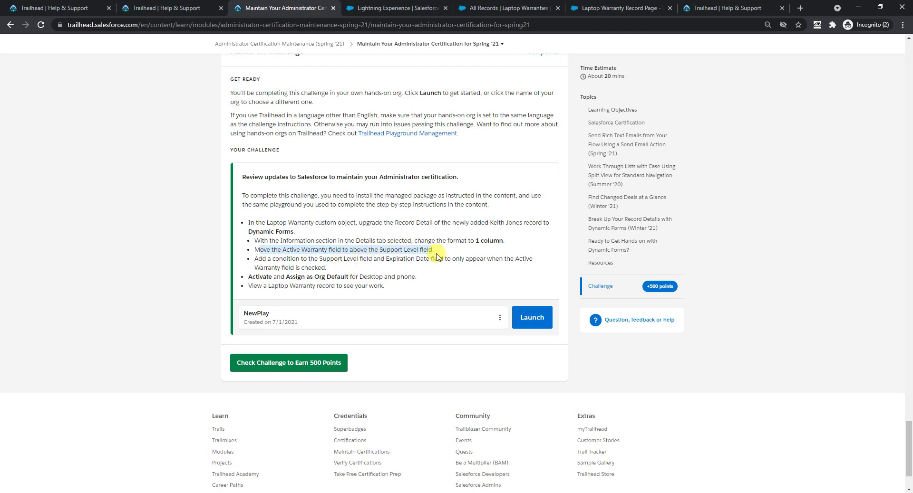
click(582, 8)
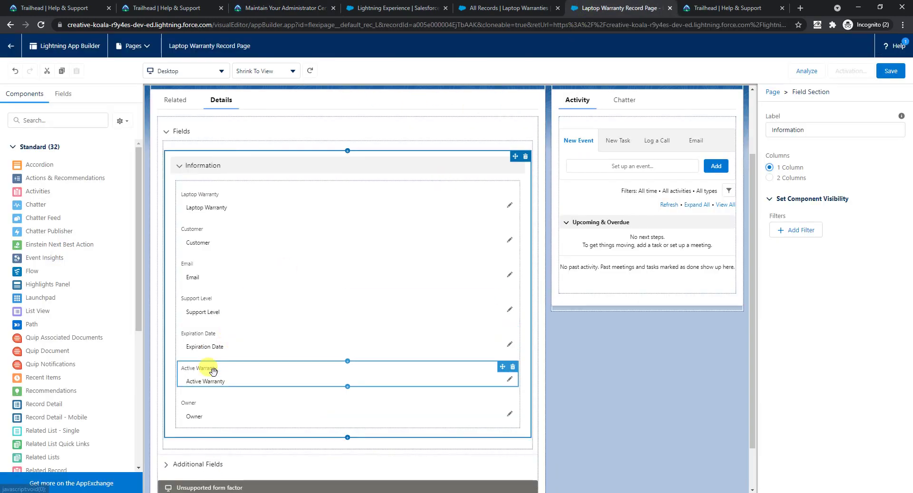
drag(211, 376, 206, 291)
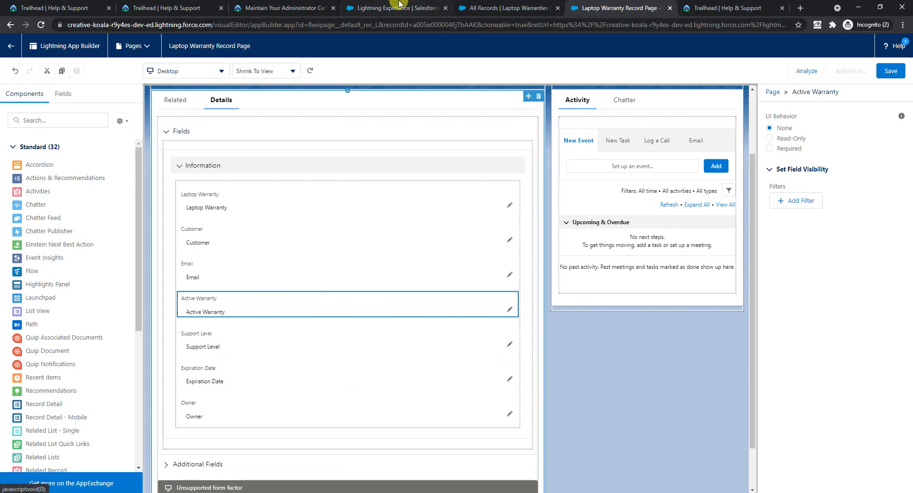
Consult the challenge's visibility condition and add a filter to the Support Level field: Active Warranty Equal True
click(301, 8)
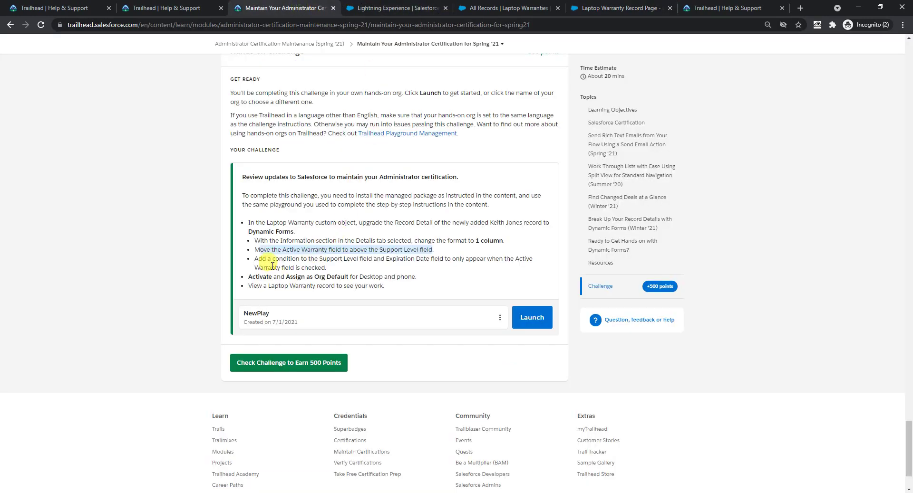
drag(255, 258, 332, 275)
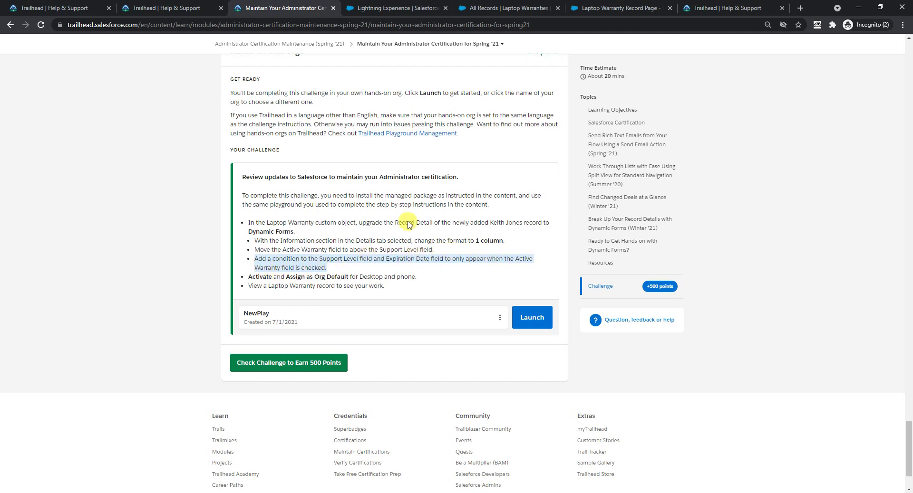
click(598, 13)
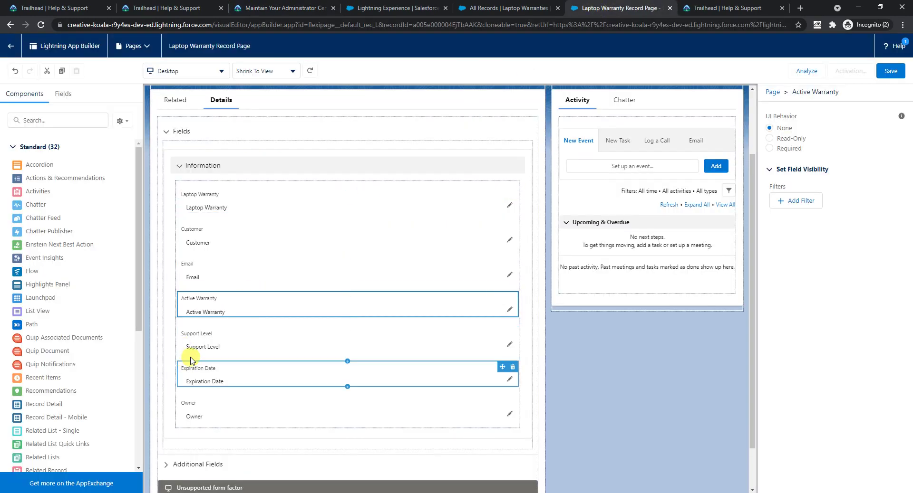
click(208, 339)
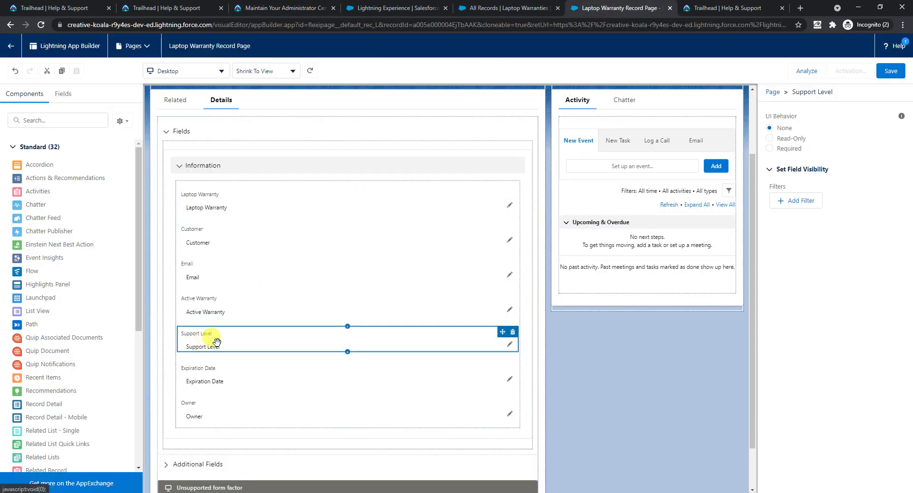
click(801, 208)
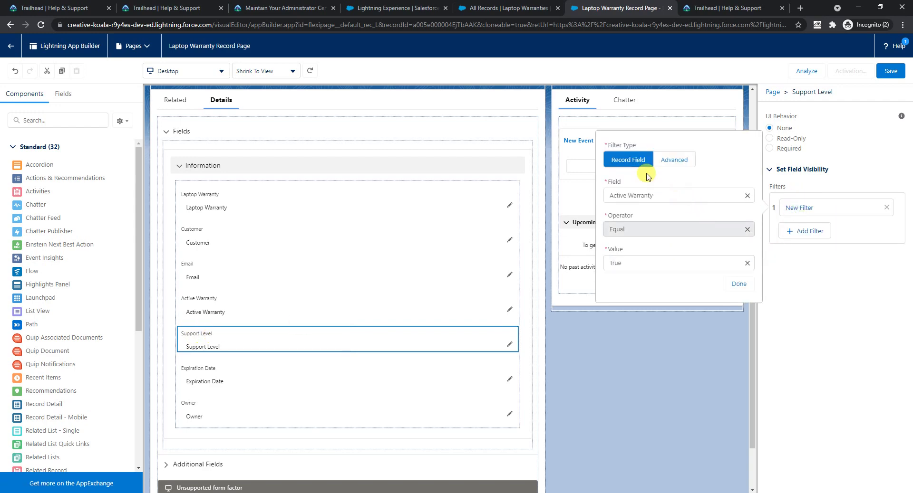
click(667, 161)
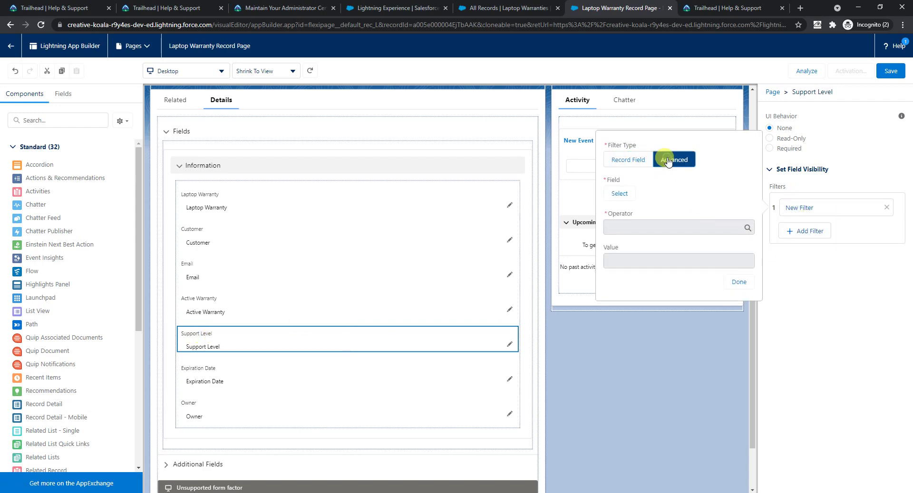
click(635, 160)
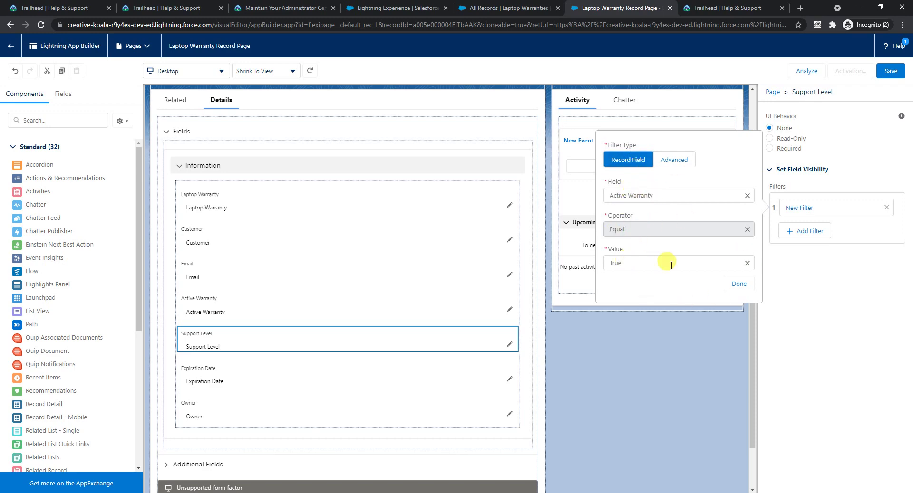
click(740, 285)
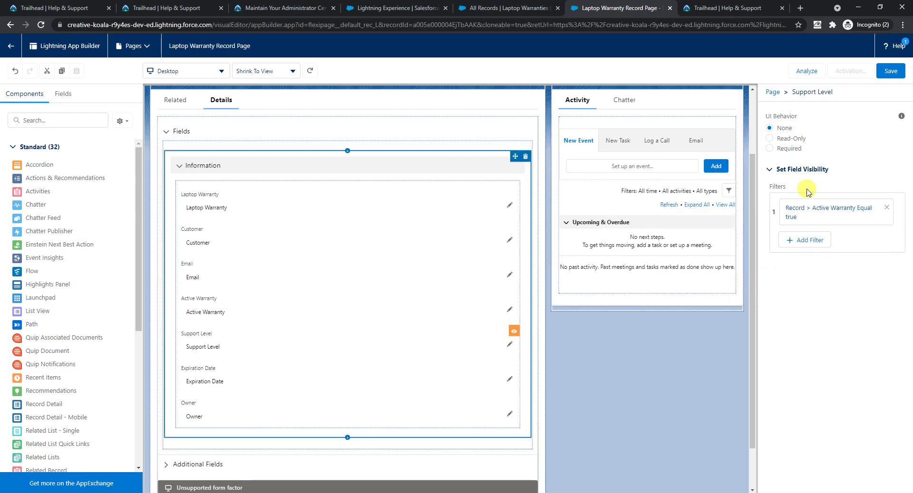
Add a visibility filter to the Expiration Date field so it appears only when Active Warranty Equal True
click(202, 373)
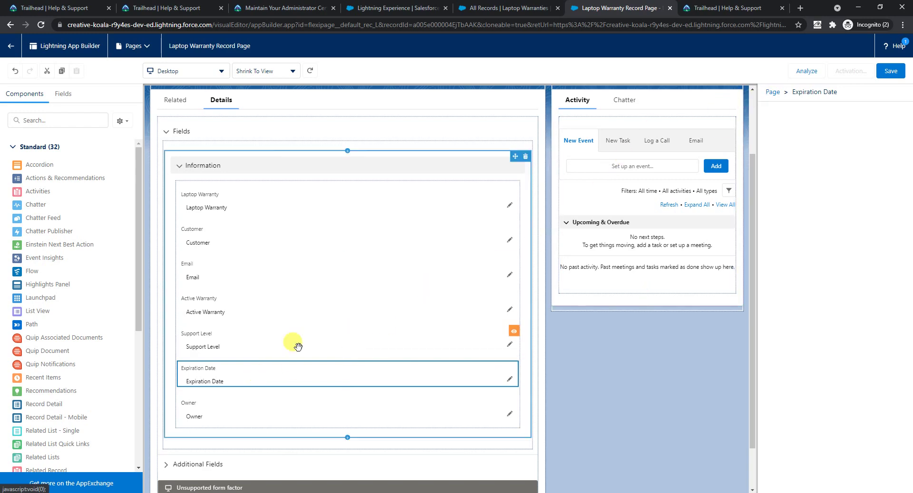
click(230, 342)
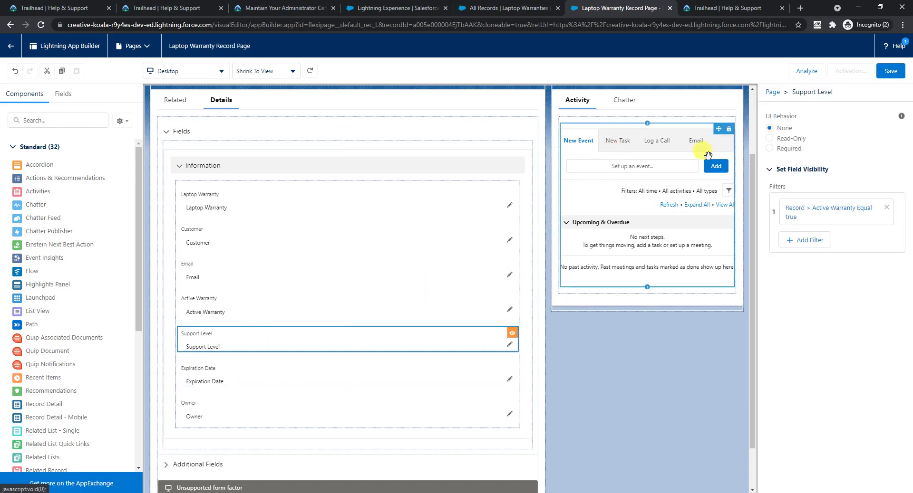
click(275, 384)
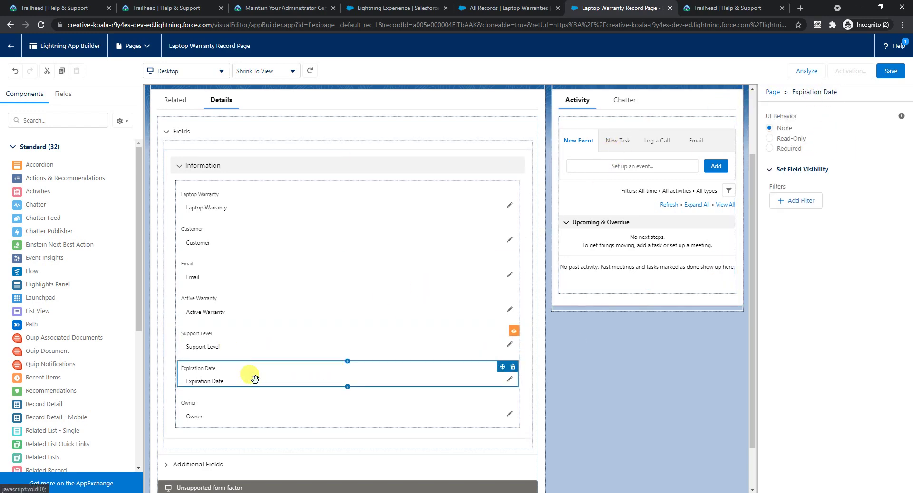
click(802, 204)
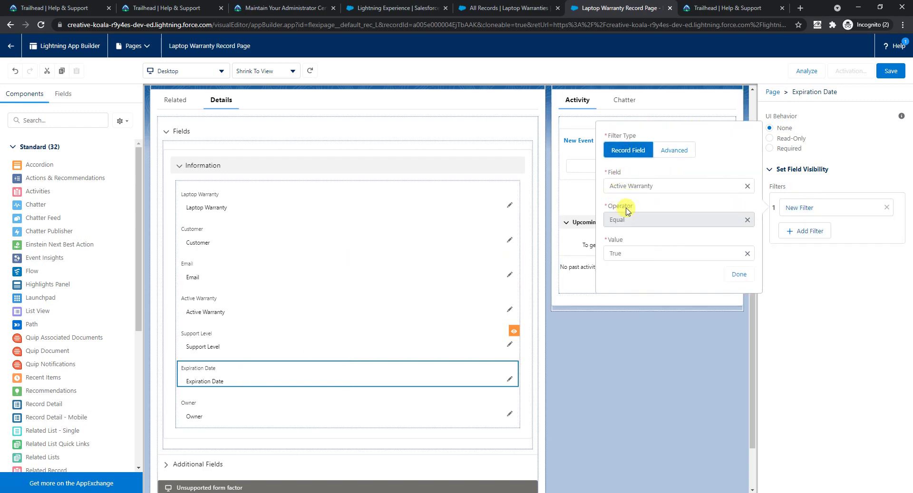
click(727, 279)
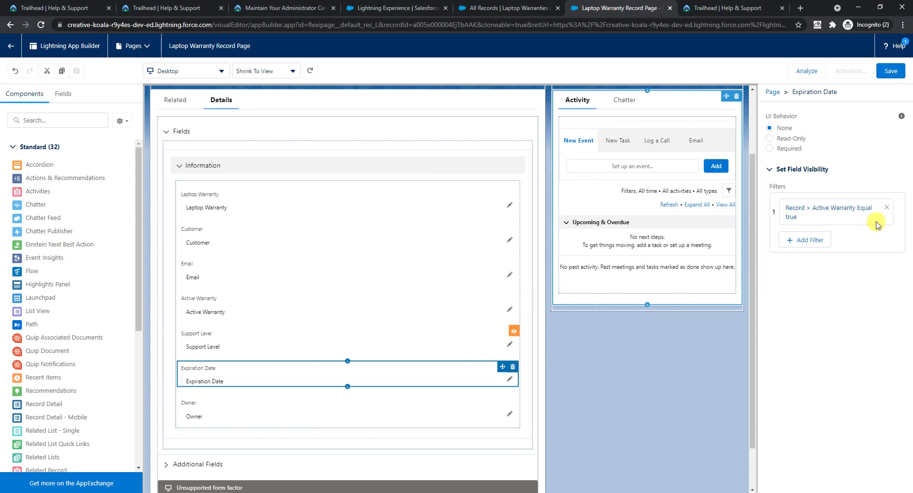
Save and activate the Laptop Warranty record page, assigning it as the org default for Desktop and phone
click(885, 72)
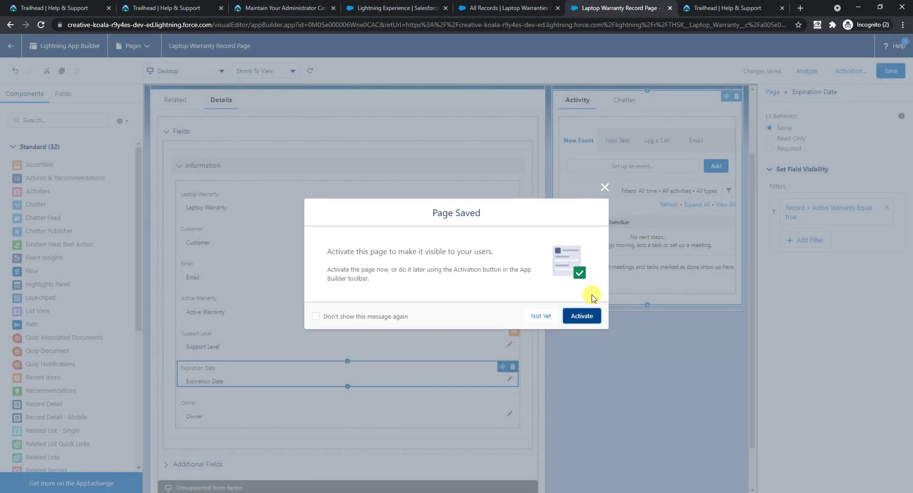
click(582, 317)
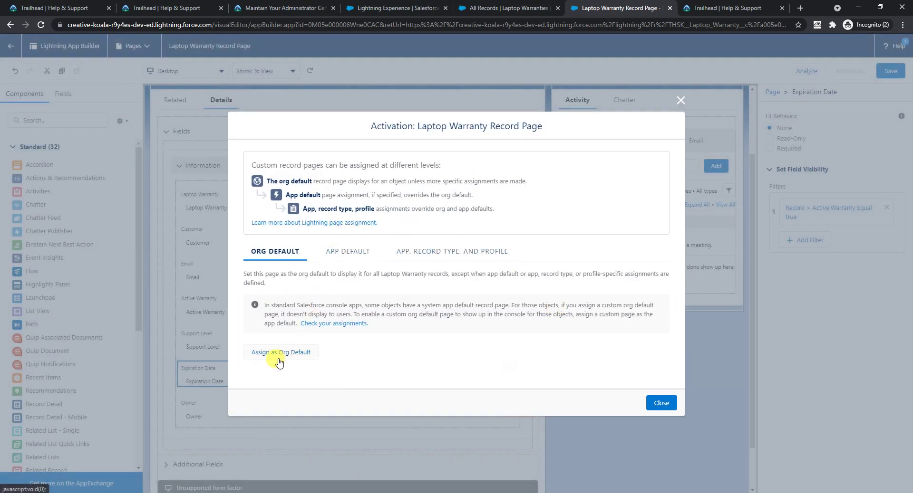
click(279, 362)
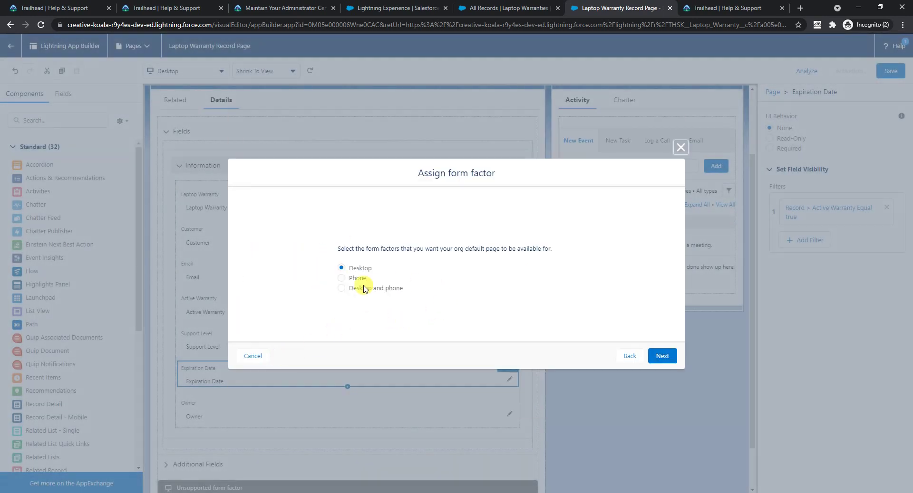
click(342, 288)
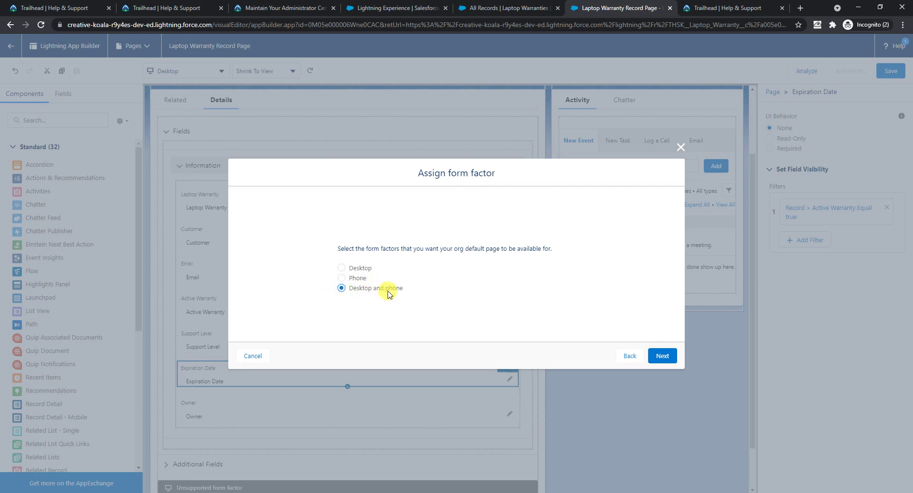
click(665, 357)
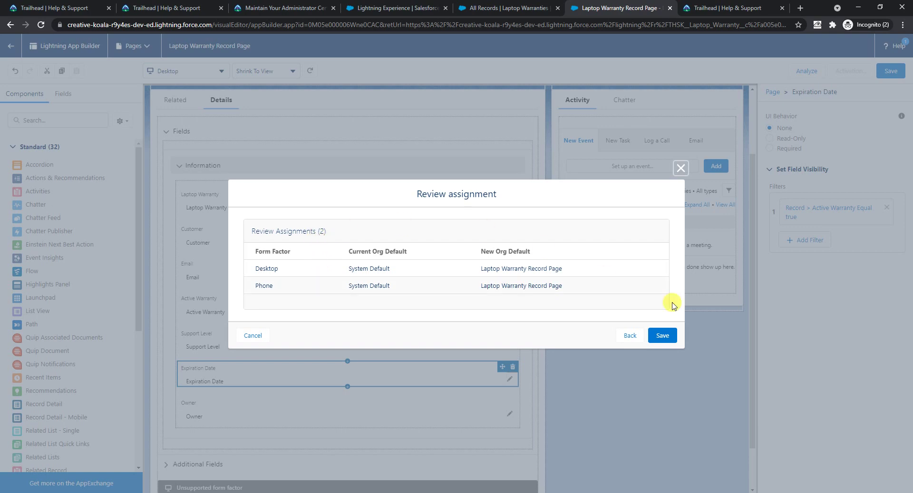
click(664, 335)
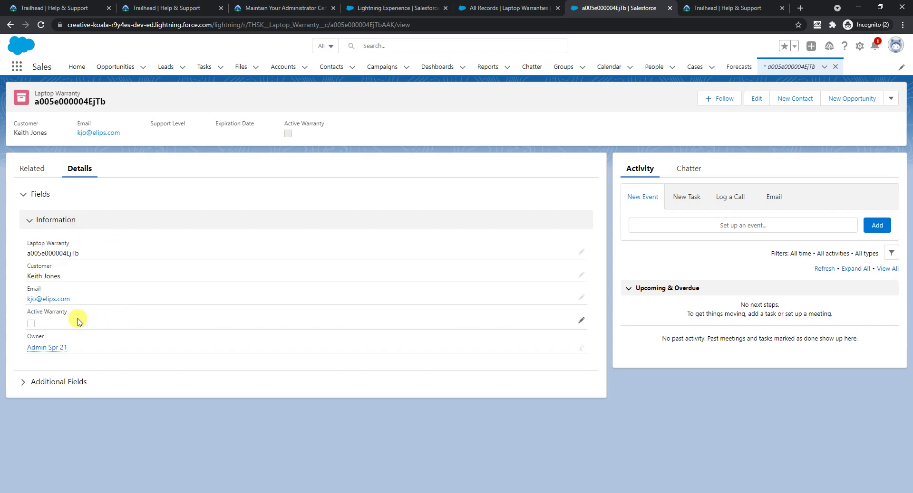
Check Active Warranty on the laptop warranty record, set Support Level to Gold and Expiration Date to 7/19/2021, and save
click(581, 323)
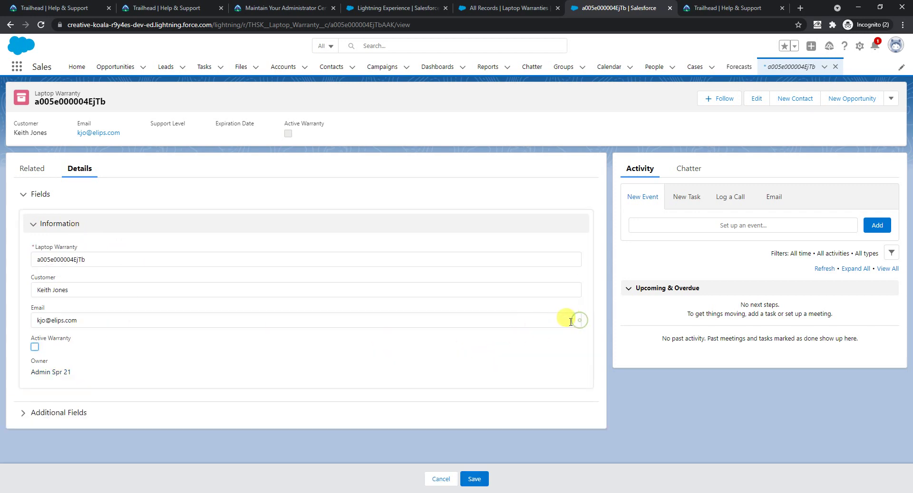
click(34, 348)
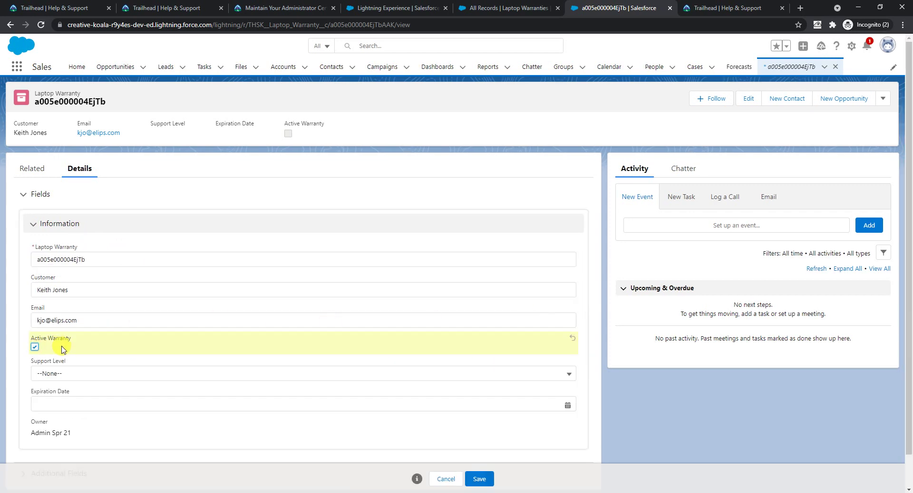
scroll(76, 347, down, 1)
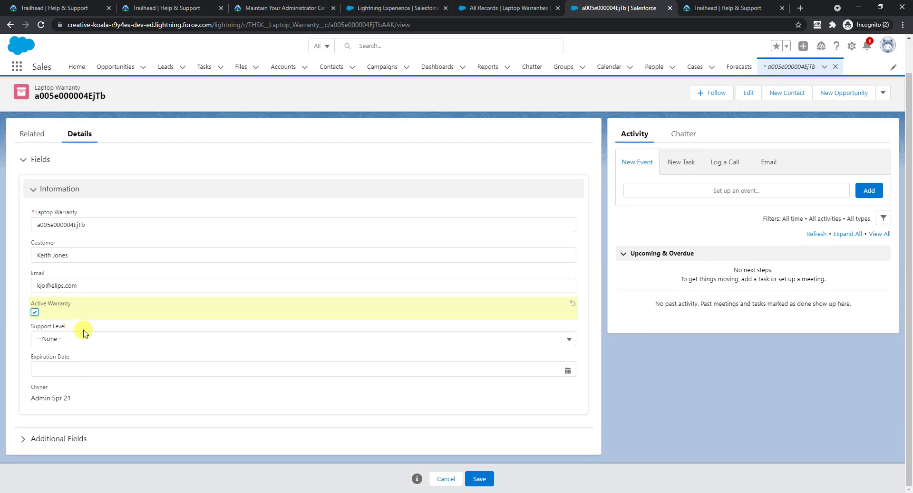
click(97, 340)
click(90, 373)
click(90, 367)
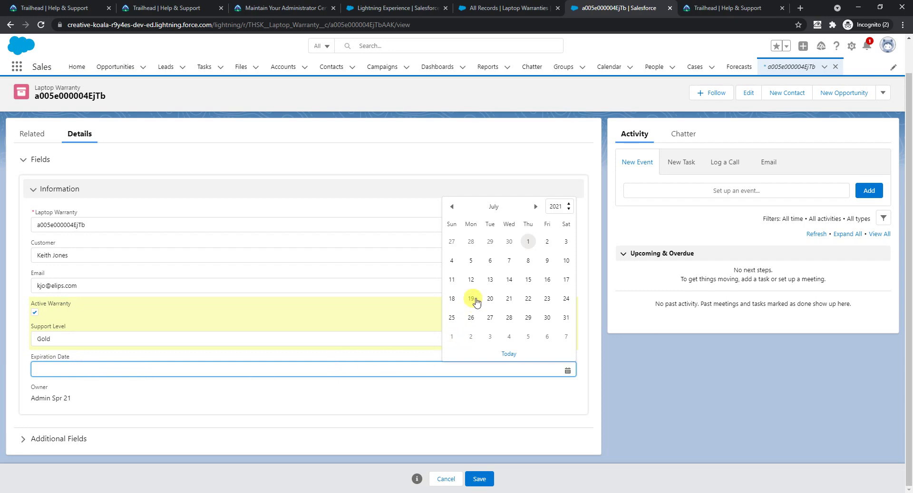
click(470, 299)
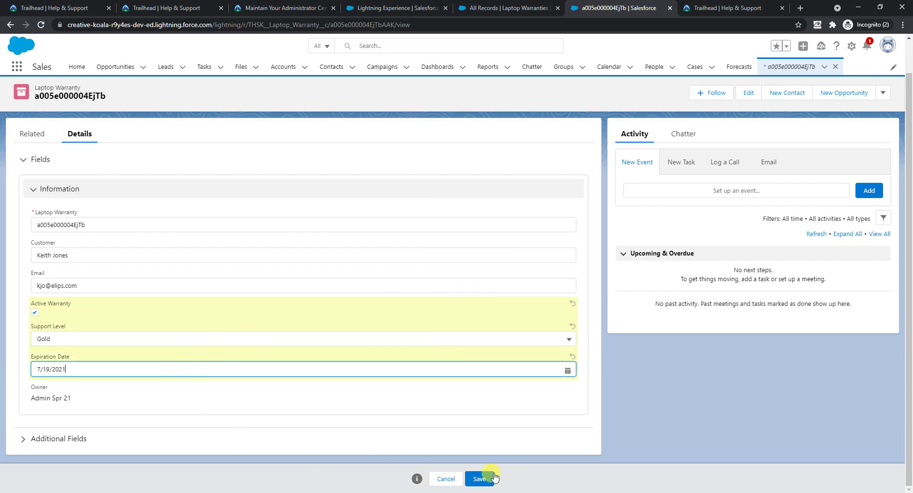
click(479, 479)
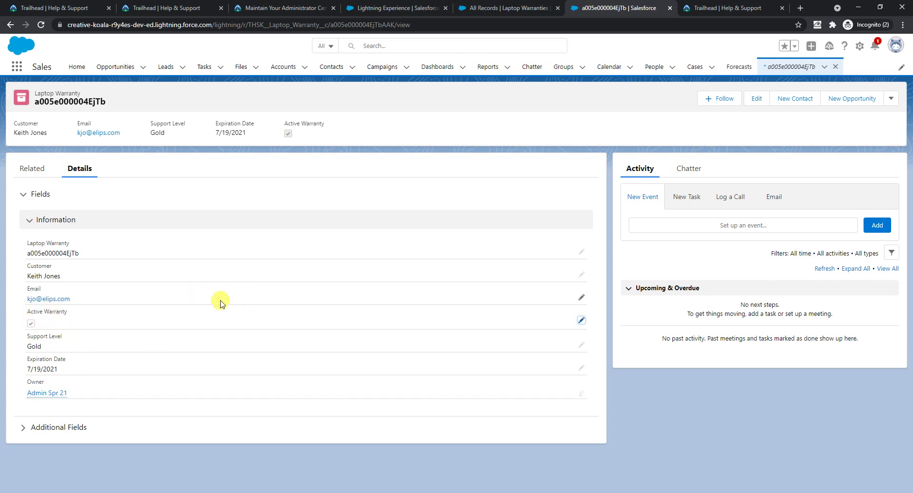
Uncheck Active Warranty on the laptop warranty record and save it to test the field visibility
click(581, 321)
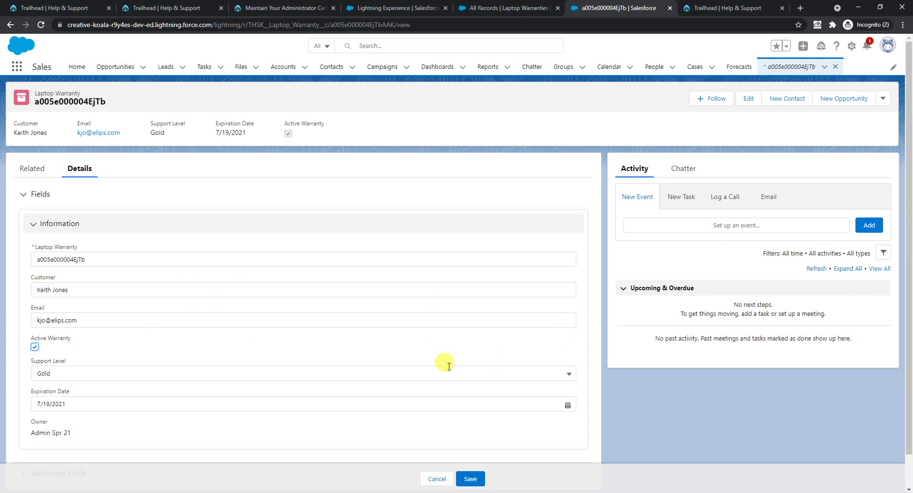
click(34, 348)
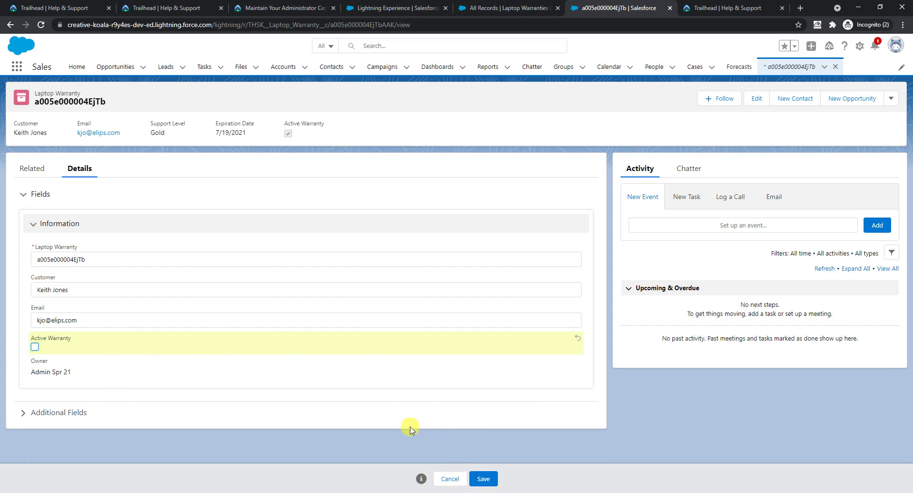
click(480, 480)
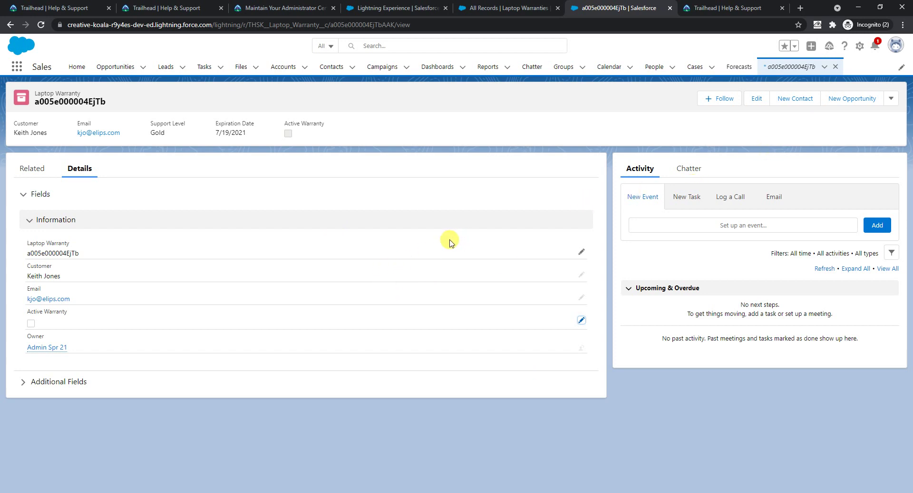
Return to the Trailhead hands-on challenge, review its requirements, and submit the challenge for checking to earn 500 points
click(400, 8)
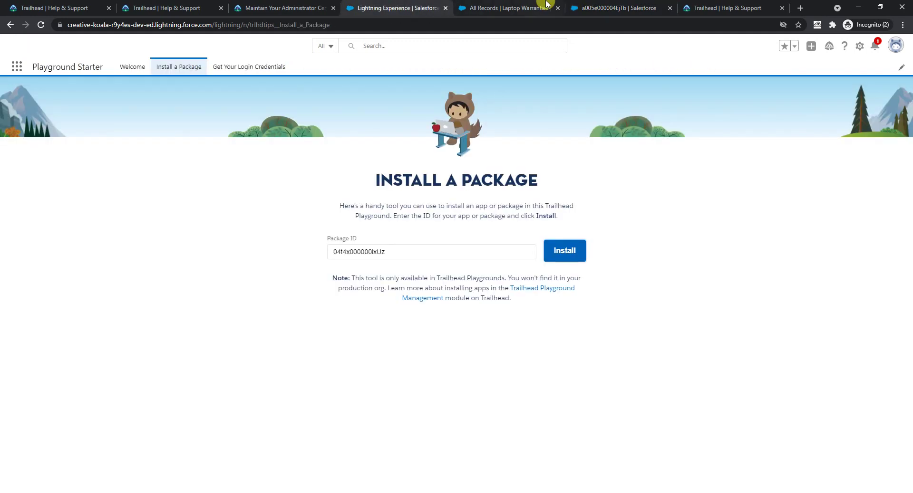
click(504, 9)
click(283, 8)
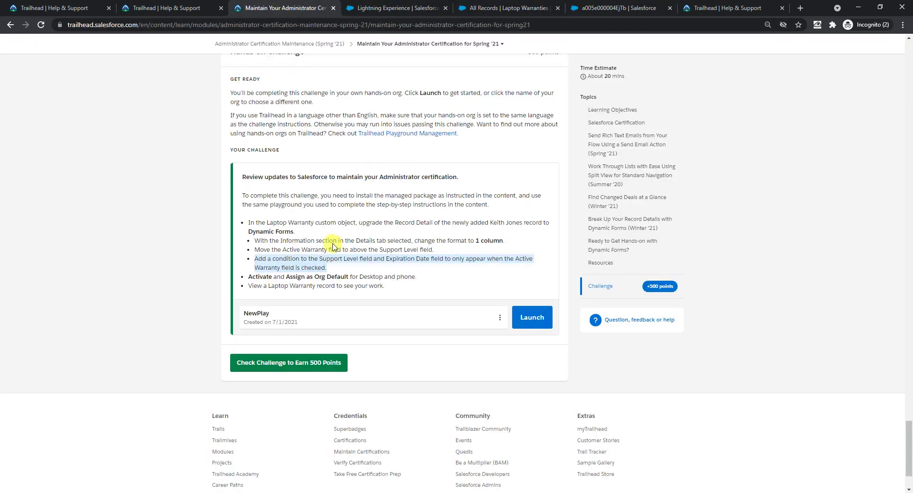
scroll(342, 267, down, 1)
click(285, 189)
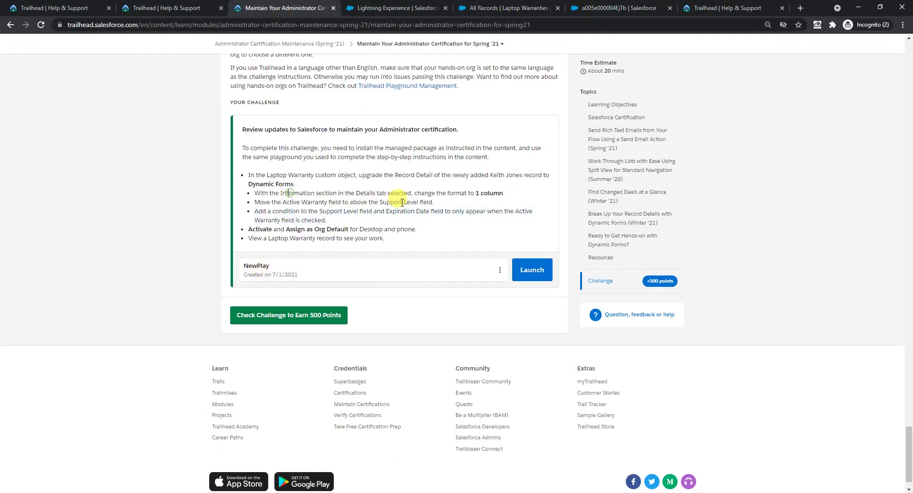
click(620, 8)
click(275, 7)
click(296, 316)
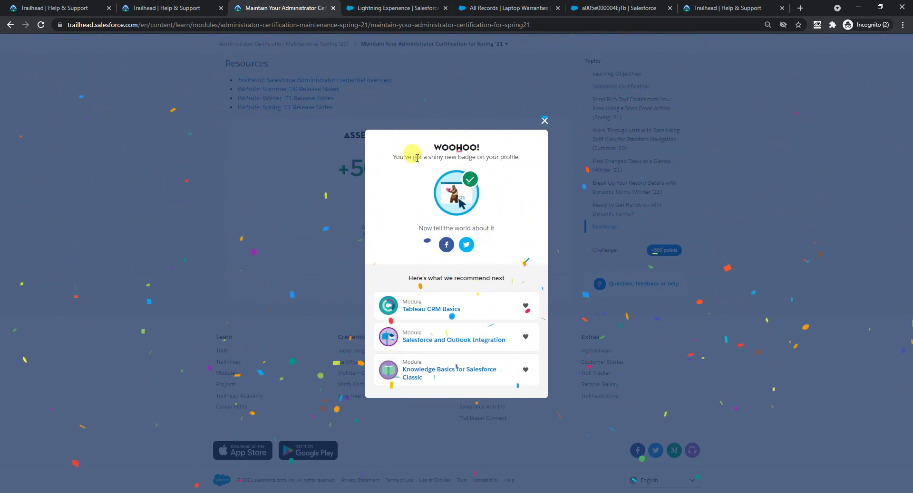
drag(429, 154, 521, 159)
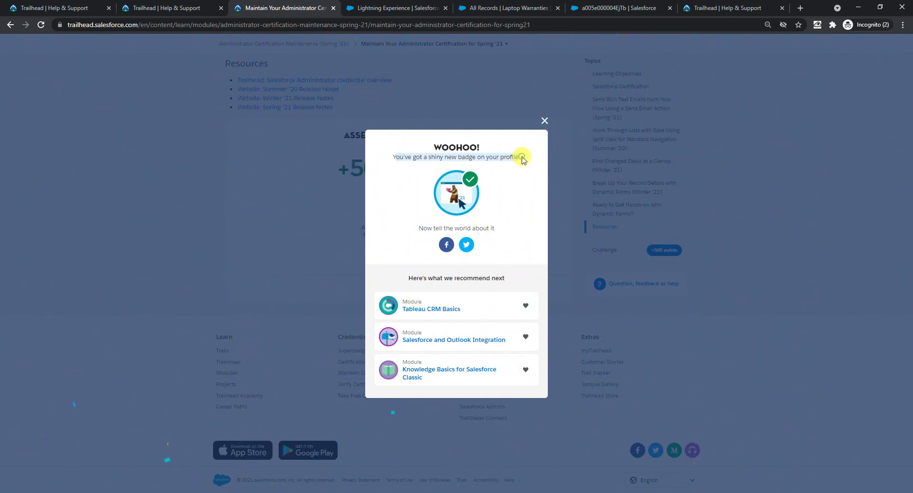
click(526, 149)
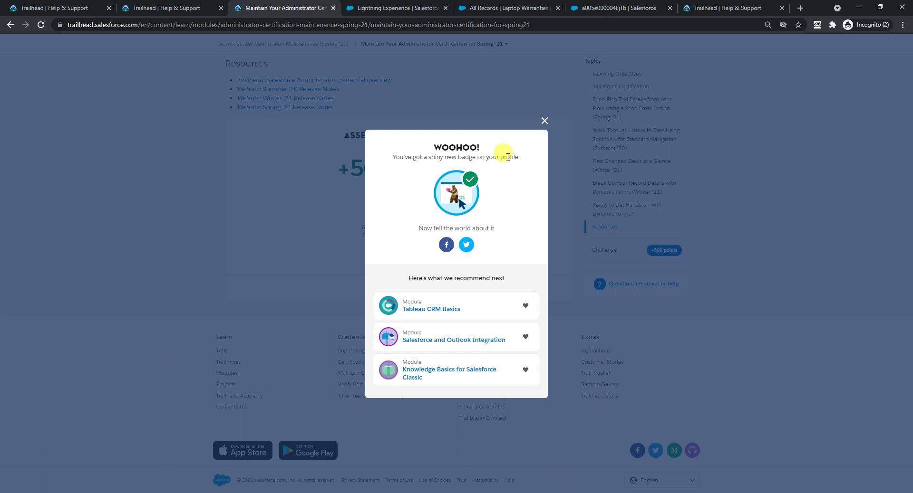
triple_click(507, 157)
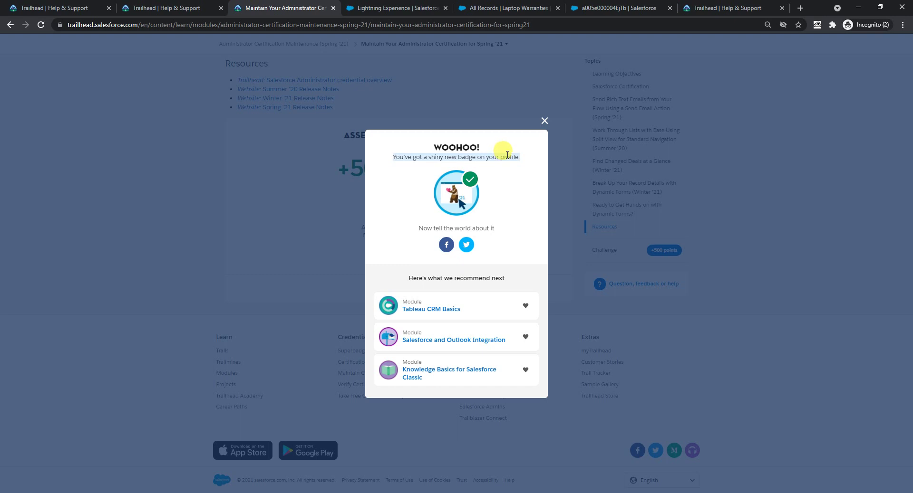